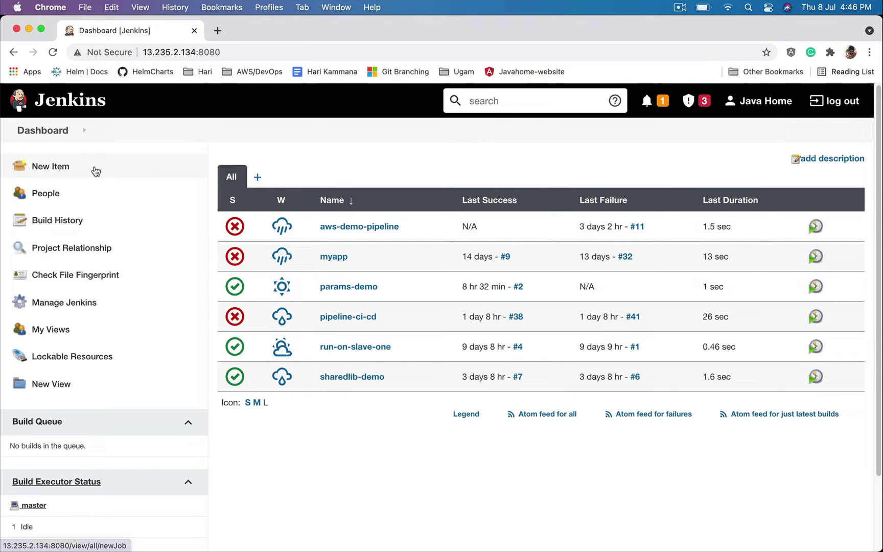
Step: Create a Pipeline job named 'multi-agent-demo' and open its configuration page
click(55, 170)
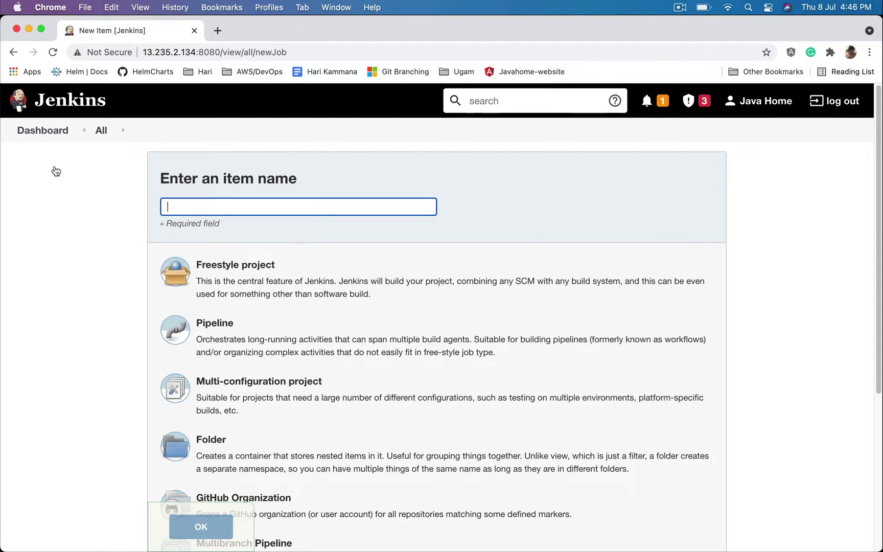
text(multi)
text(-agent)
text(-demo)
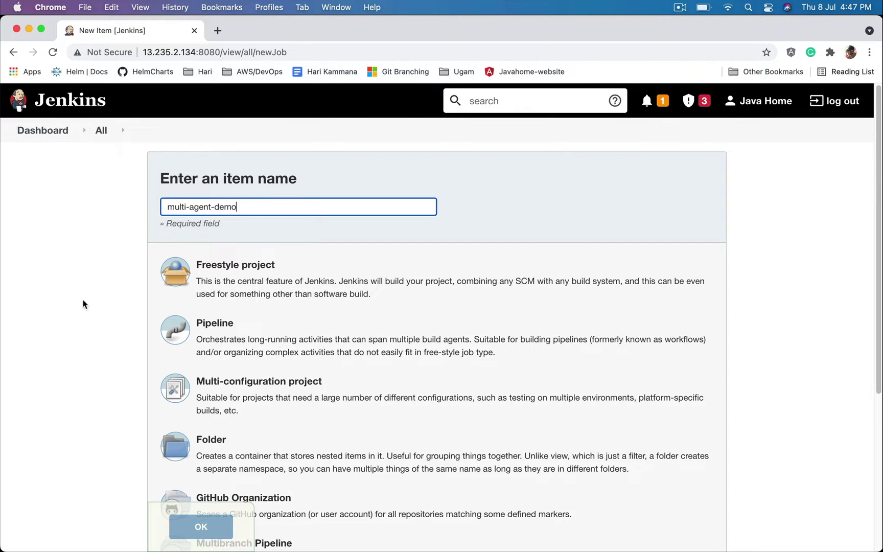
click(211, 329)
click(204, 528)
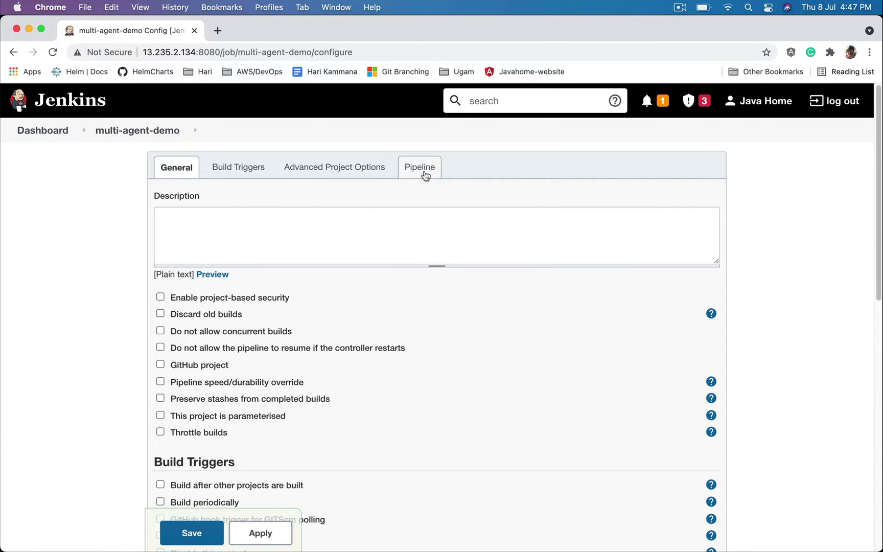
Step: Enter a pipeline block with 'agent any' and an empty stages block
click(426, 176)
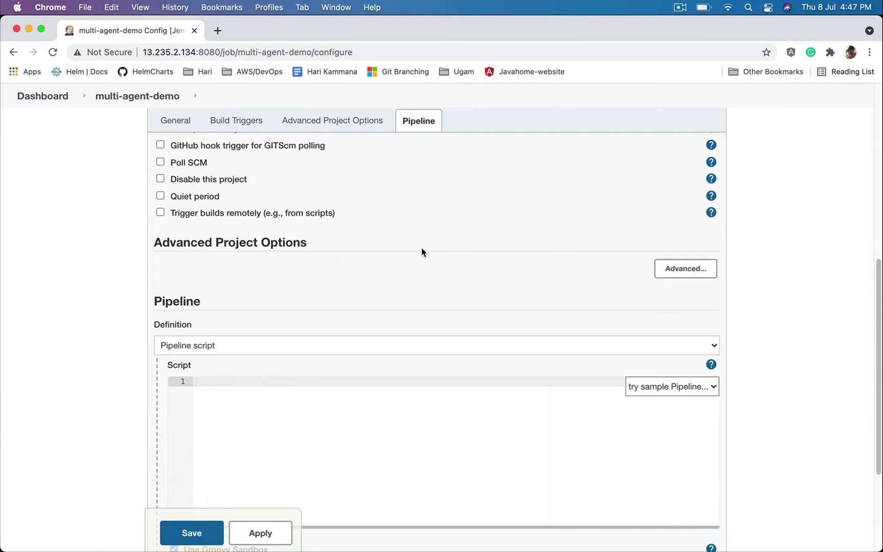
text(pi)
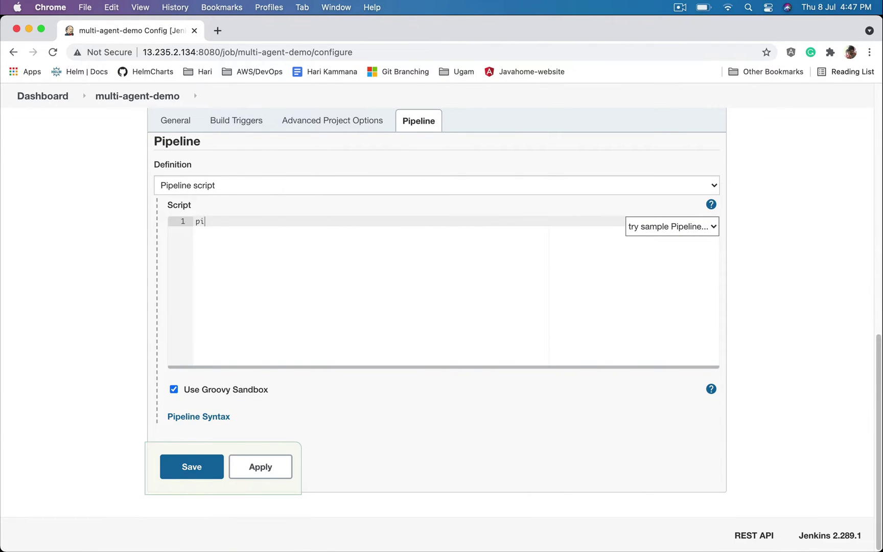
text(peline{})
key(Left)
key(Return)
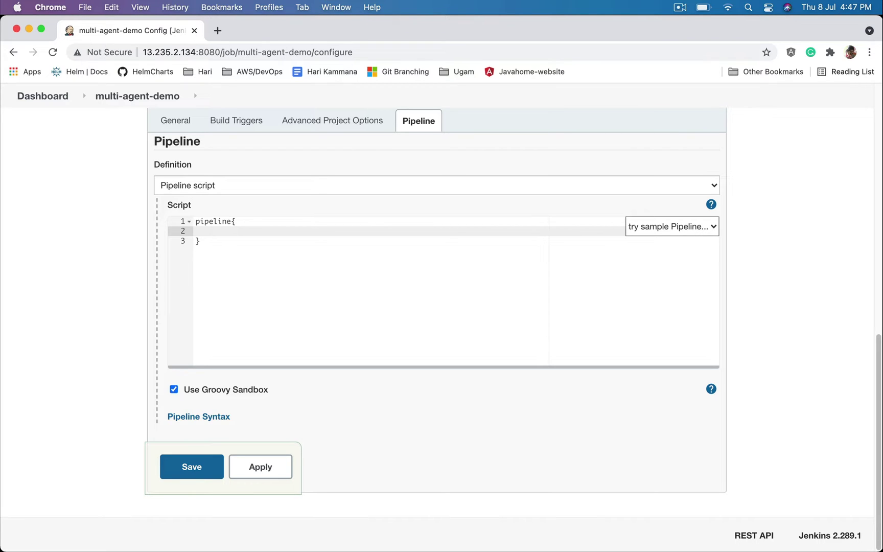
text(agent an)
text(y)
key(Return)
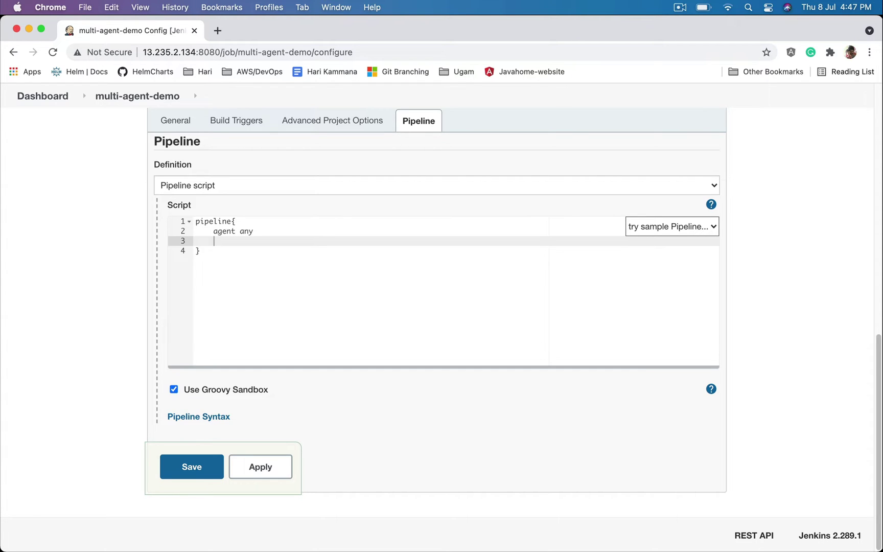
text(s)
text(tages)
text({})
key(Return)
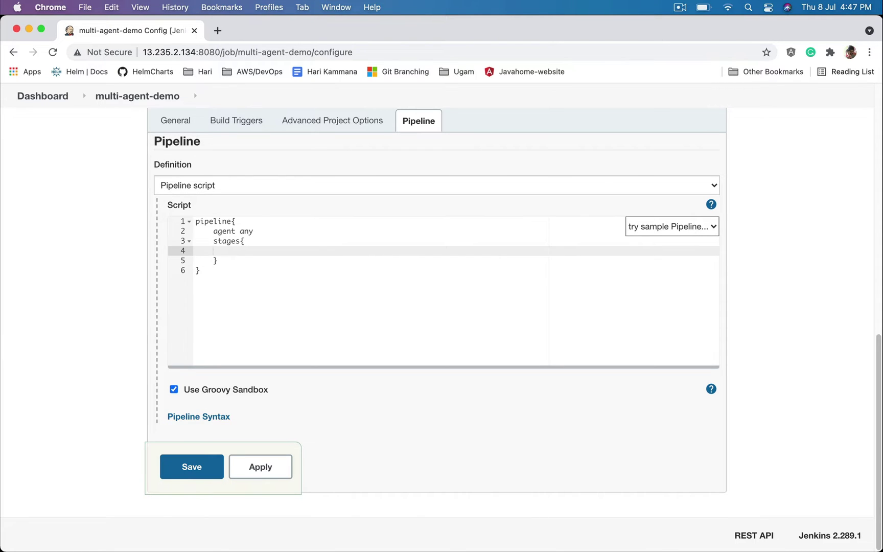
key(Tab)
text(stage())
text({})
Step: Add a stage named 'Code Checkout', fixing its miscapitalised O
key(Left)
key(Return)
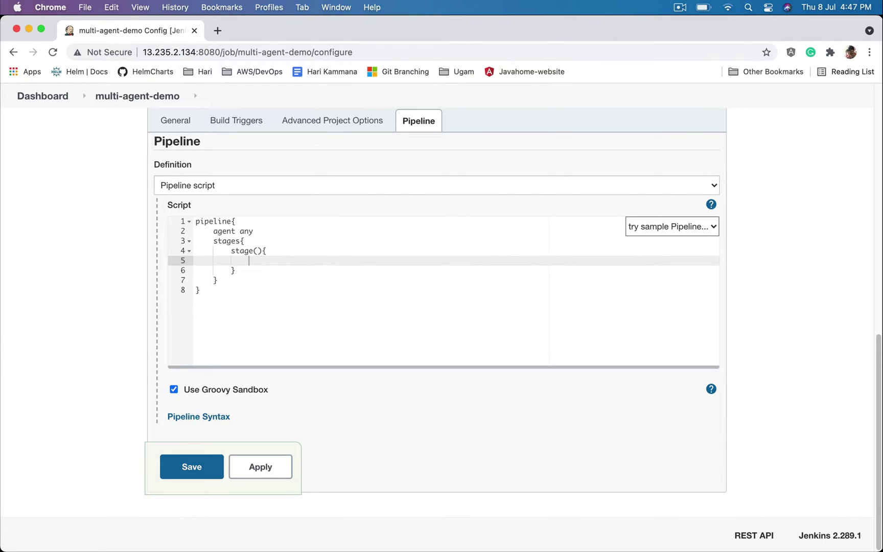
key(Up)
key(Up)
key(Down)
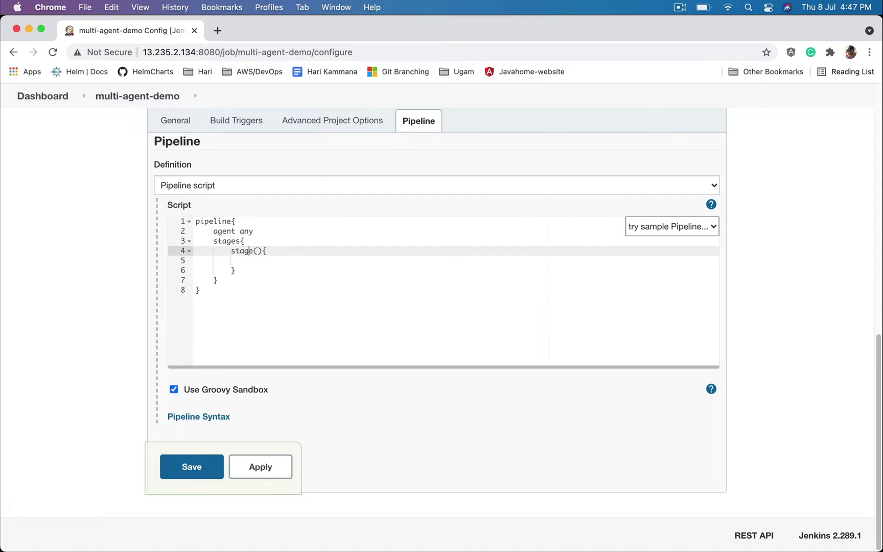
key(Right)
key(Right)
text(")
text(COd)
text(e Checkou)
text(t)
click(270, 250)
key(BackSpace)
text(o)
Step: Add an empty steps block inside the Code Checkout stage
drag(232, 251, 240, 270)
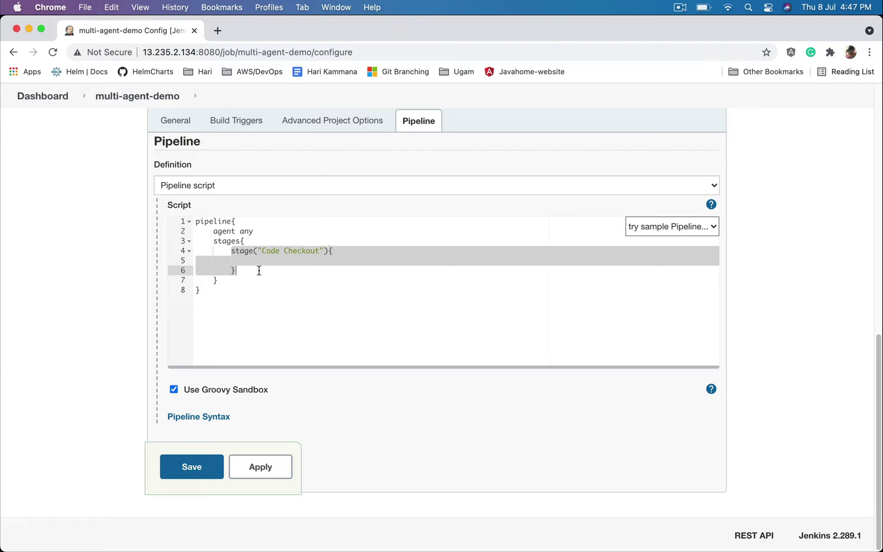
click(258, 270)
click(248, 263)
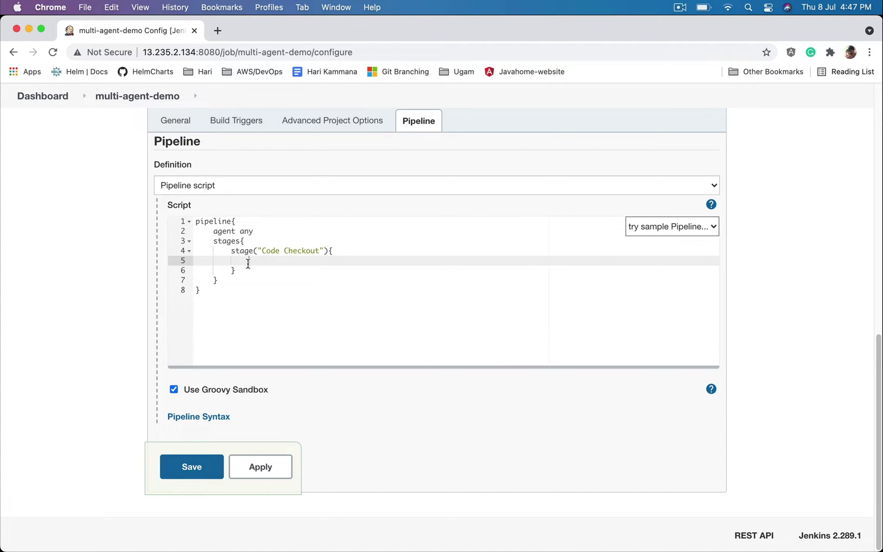
text(step)
text(s{)
key(Return)
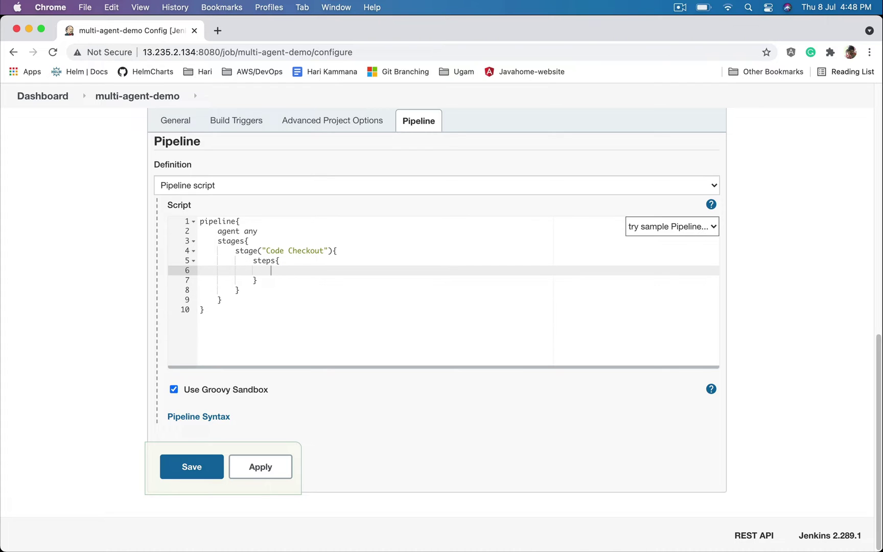
drag(236, 252, 255, 290)
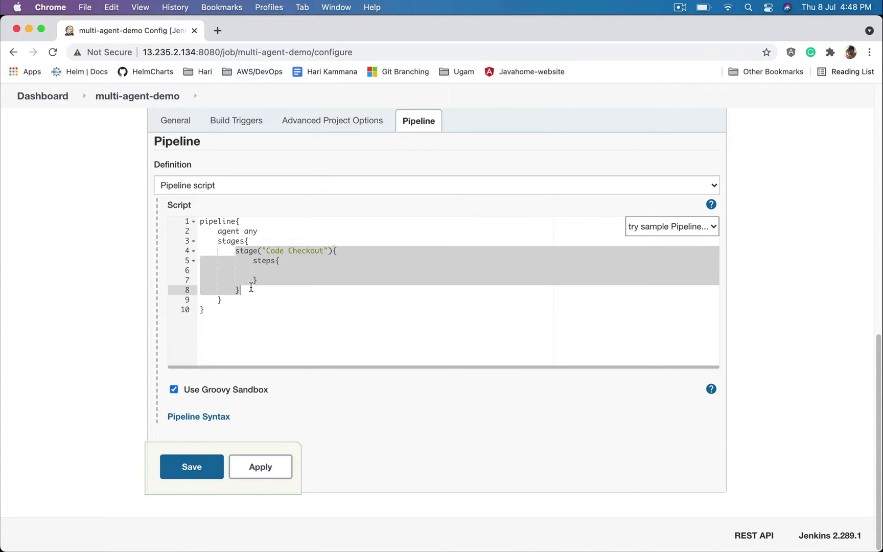
Step: Duplicate the Code Checkout stage below itself and rename the copy 'Maven Build'
key(super+c)
click(255, 290)
key(Return)
key(Return)
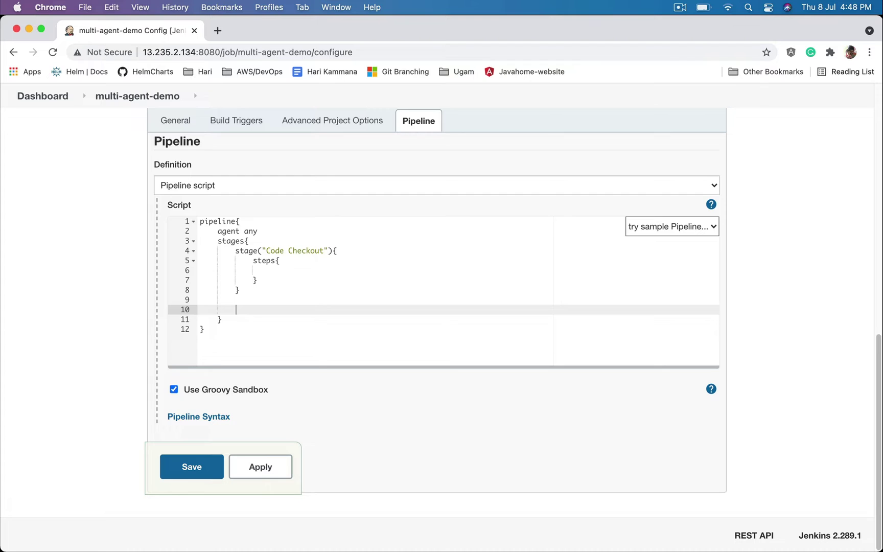
key(super+v)
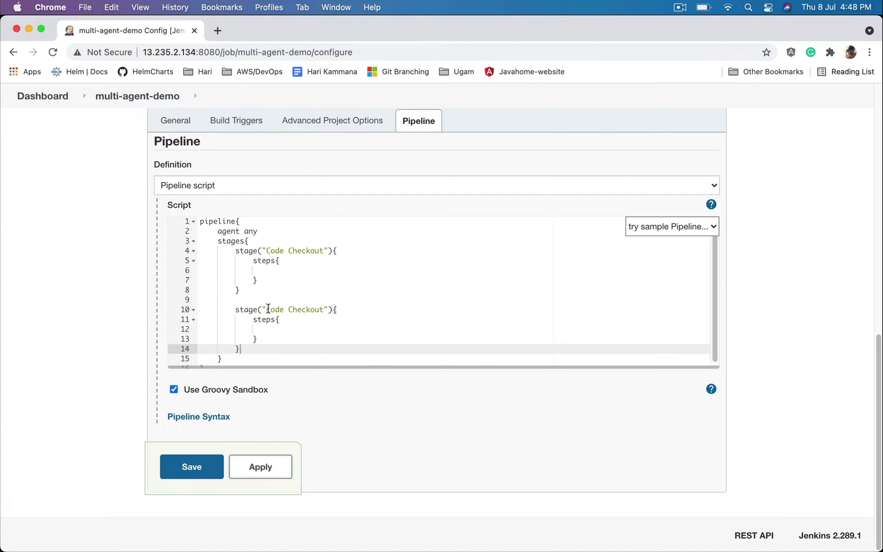
double_click(268, 310)
text(Maven)
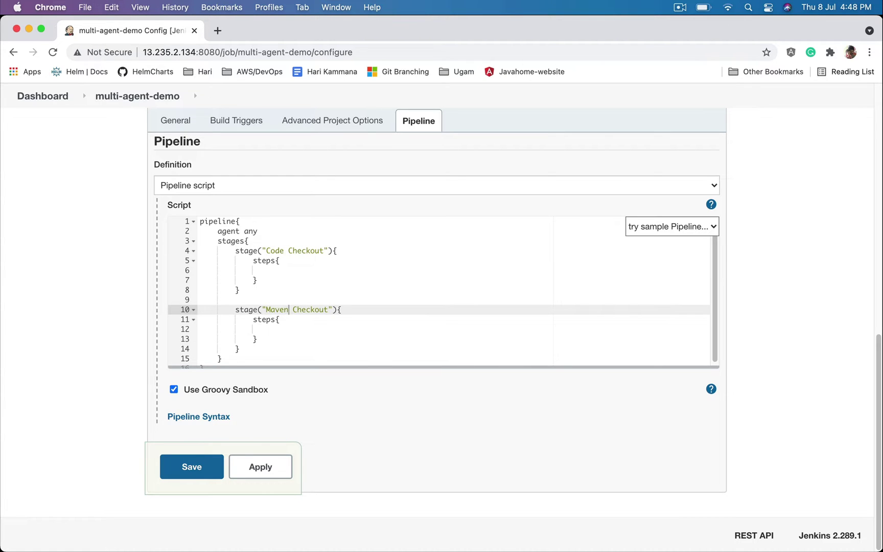
double_click(302, 310)
text(Build)
Step: Highlight the Code Checkout and Maven Build stages to compare them
drag(237, 251, 247, 287)
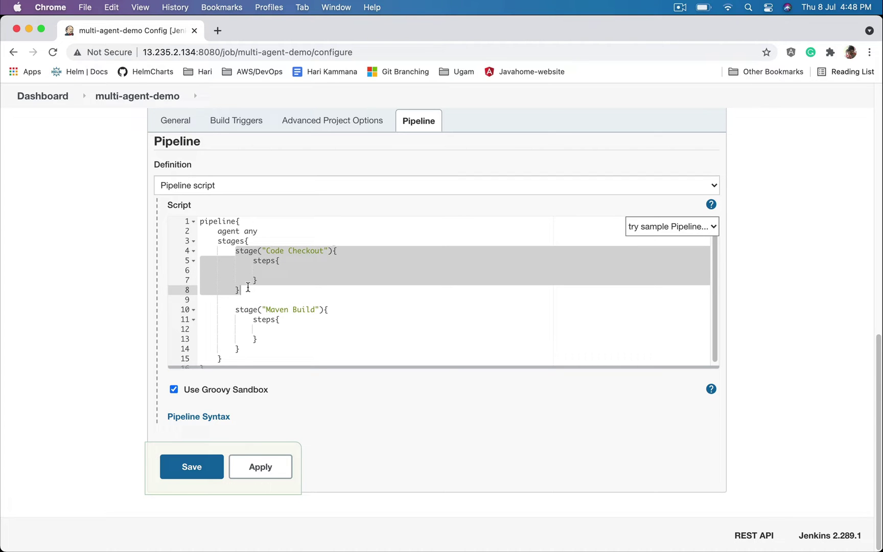
drag(235, 309, 255, 352)
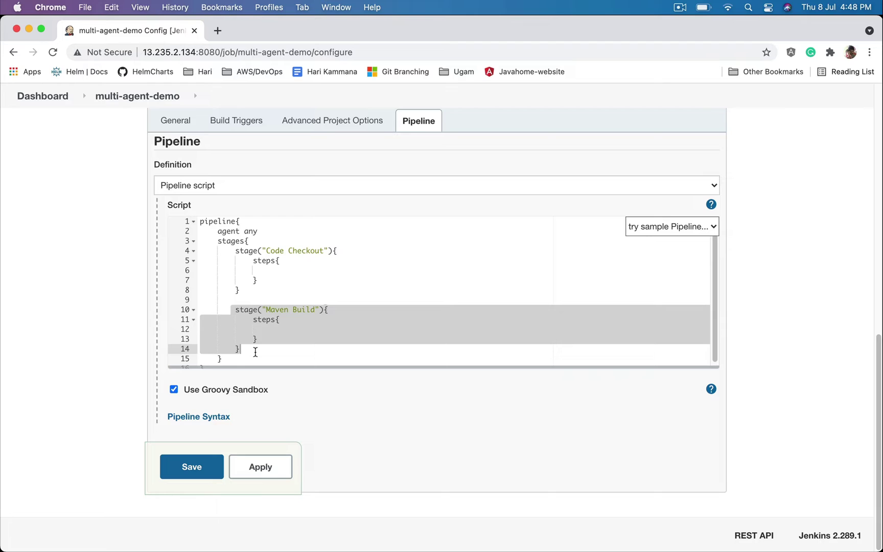
click(369, 285)
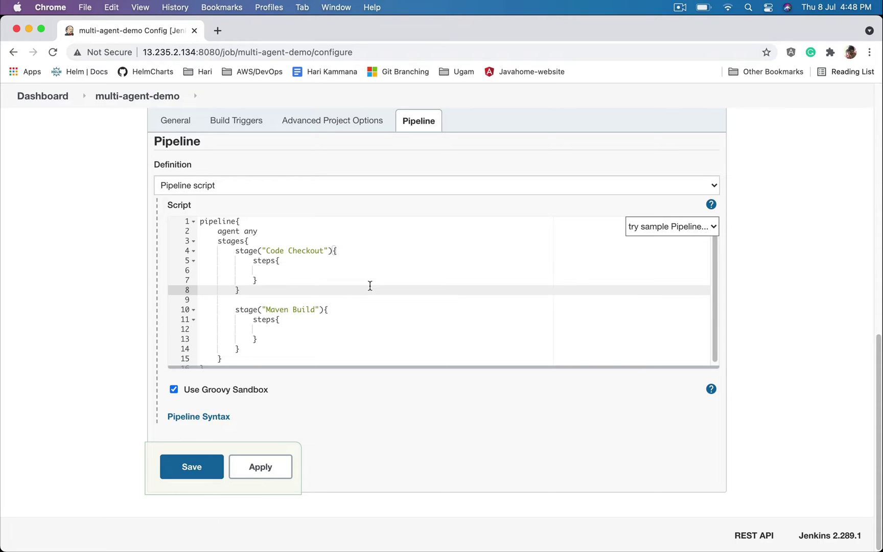
click(311, 273)
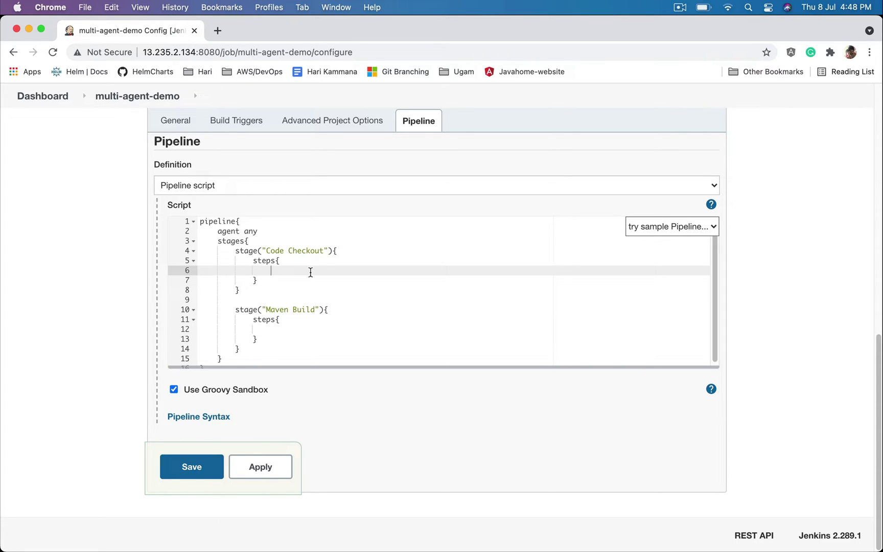
text(git )
text(url)
text(: "")
key(Left)
text(https://github.com/javahome)
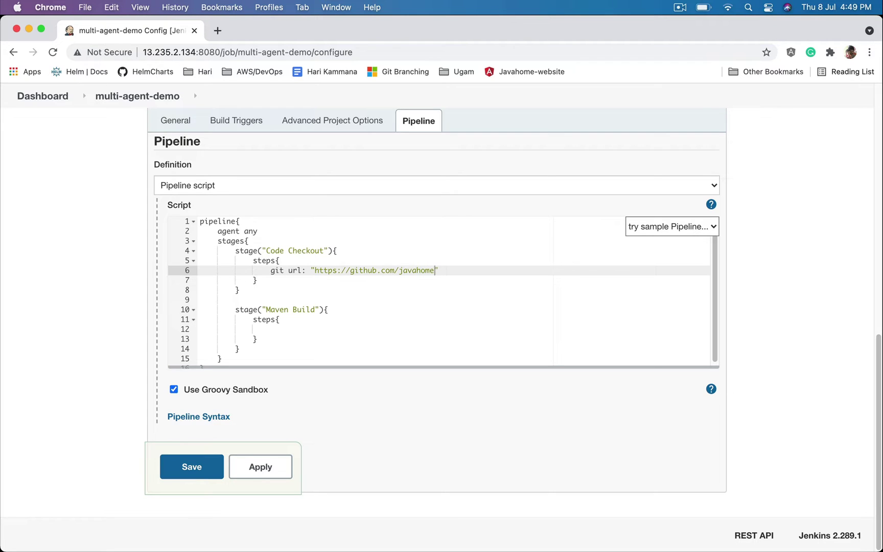
text(tech/)
text(my-app)
drag(315, 270, 482, 272)
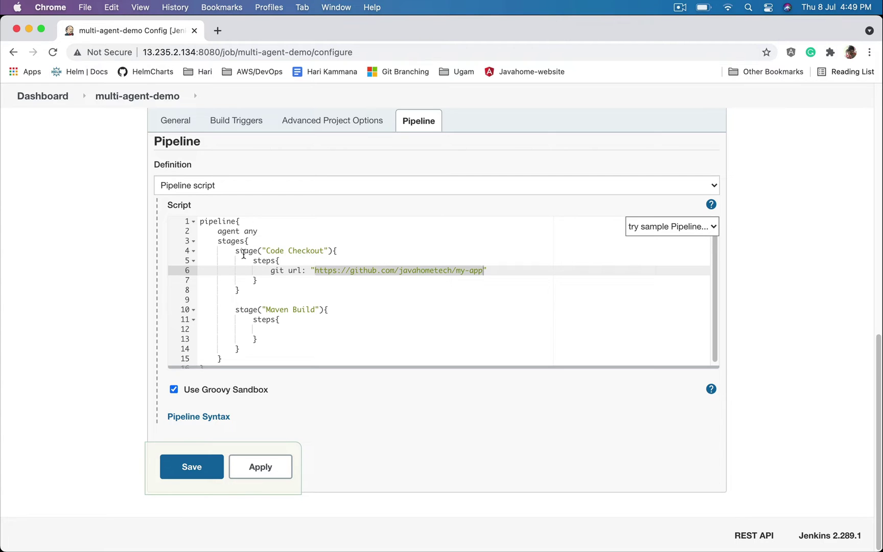
drag(236, 251, 286, 278)
click(285, 278)
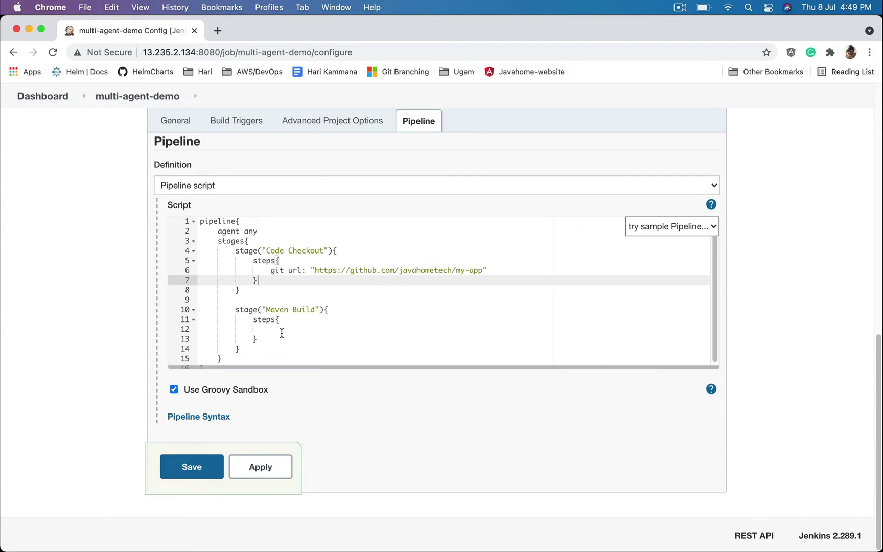
click(281, 333)
text(sh )
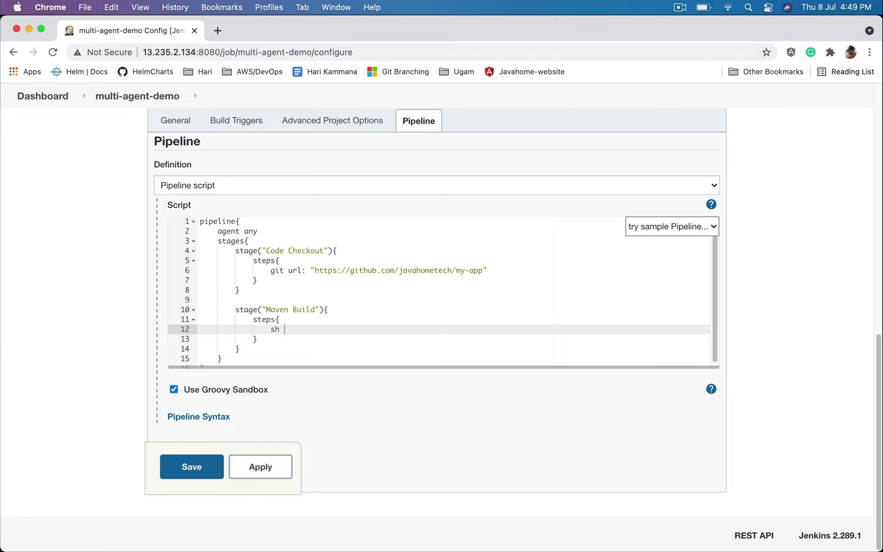
text(")
text(mvn cle)
text(an package)
Step: Add an agent block with label 'master' to the Code Checkout stage
click(361, 249)
key(Return)
text(age)
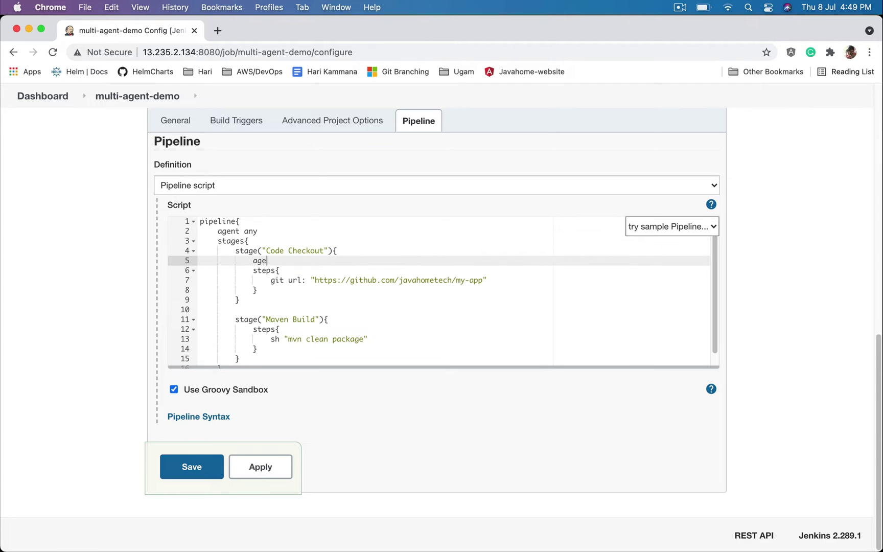
text(nt{})
key(Return)
text(la)
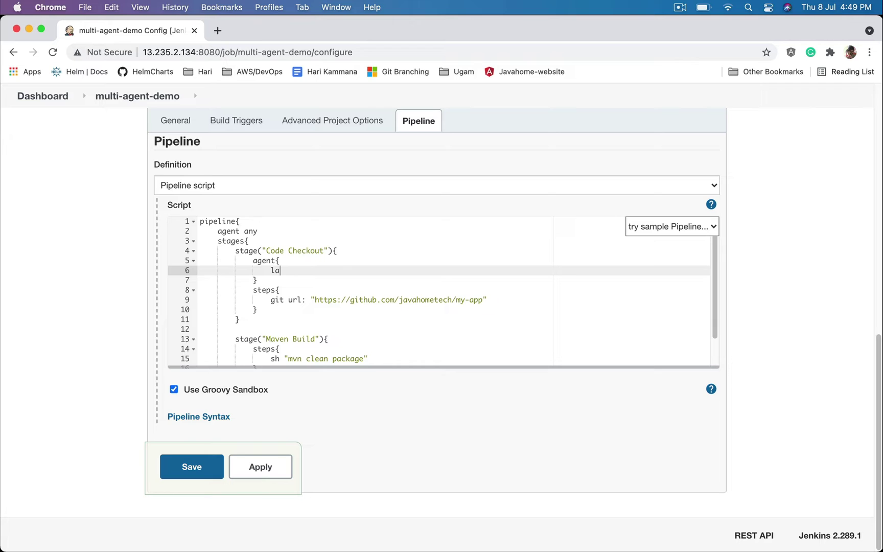
text(bel ')
text(')
key(Left)
text(mas)
text(ter)
drag(253, 262, 261, 277)
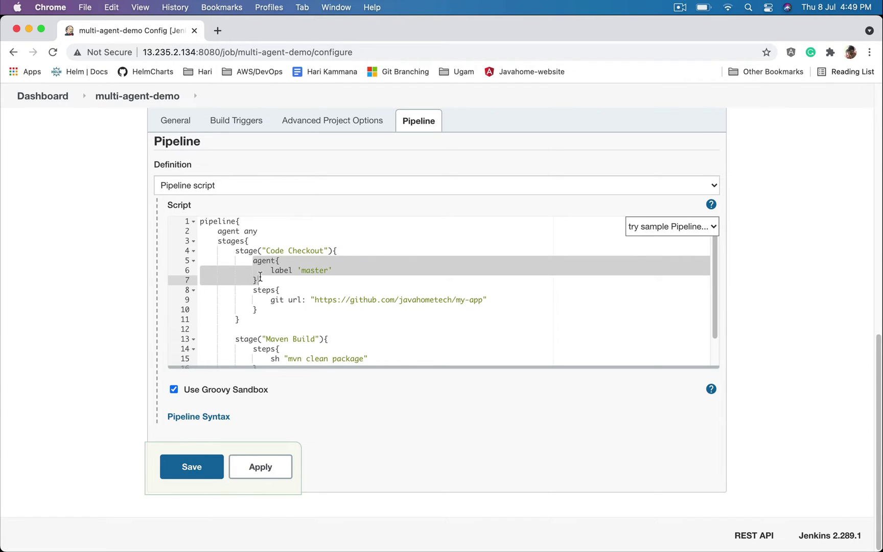
scroll(260, 278, down, 2)
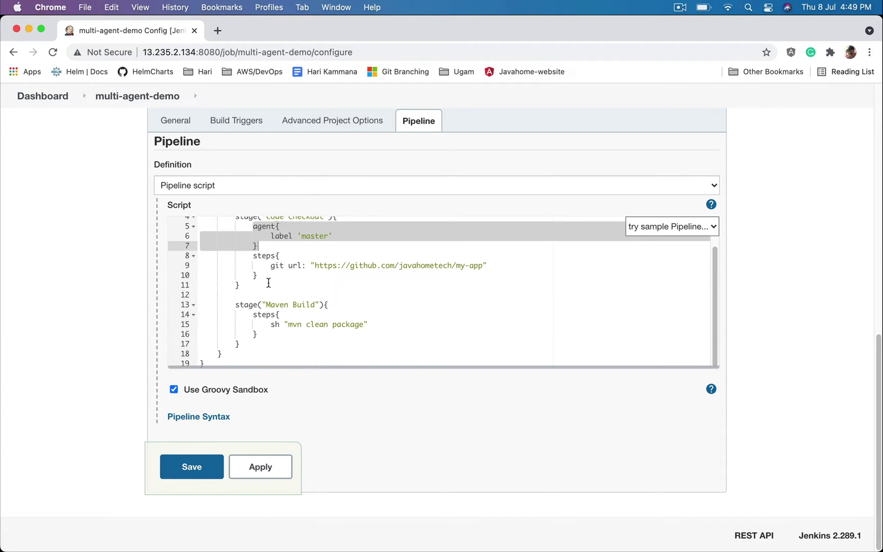
Step: Copy the agent block into Maven Build and change its label to 'linux-one'
key(super+c)
click(347, 306)
key(Return)
key(super+v)
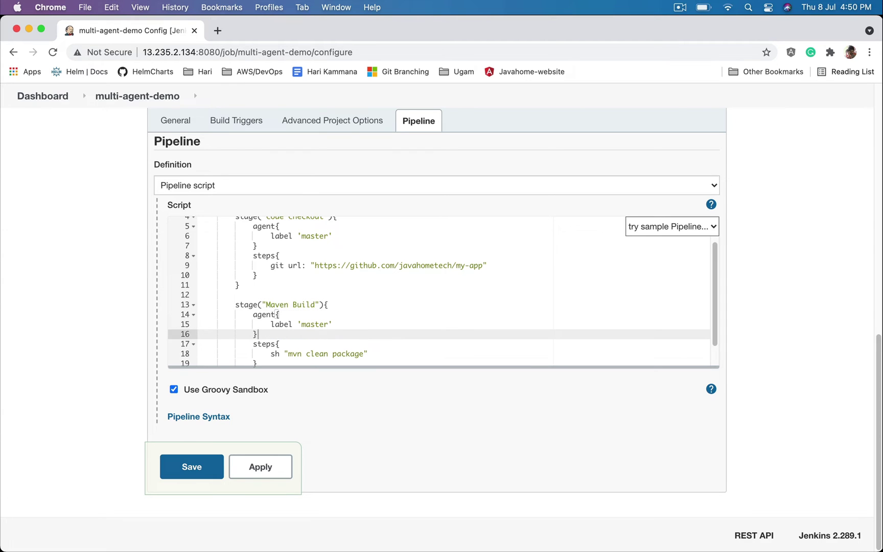
scroll(348, 314, down, 2)
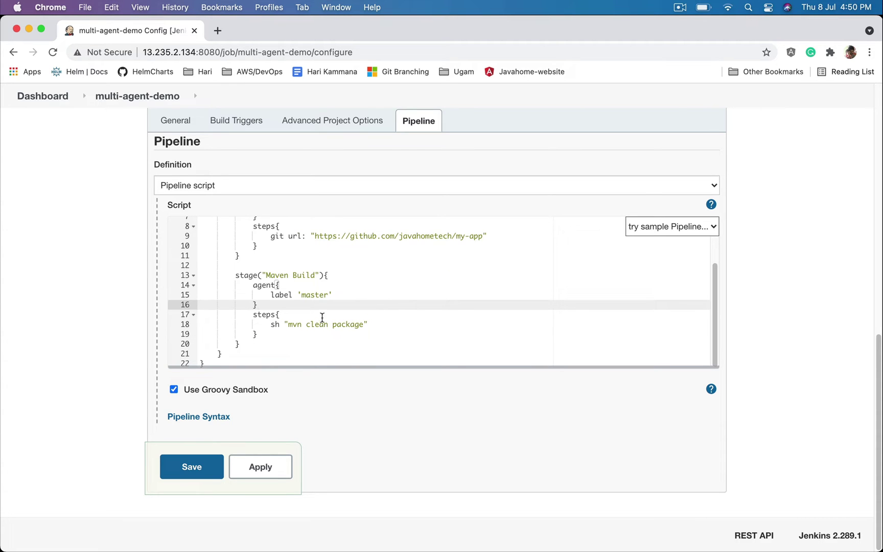
double_click(311, 295)
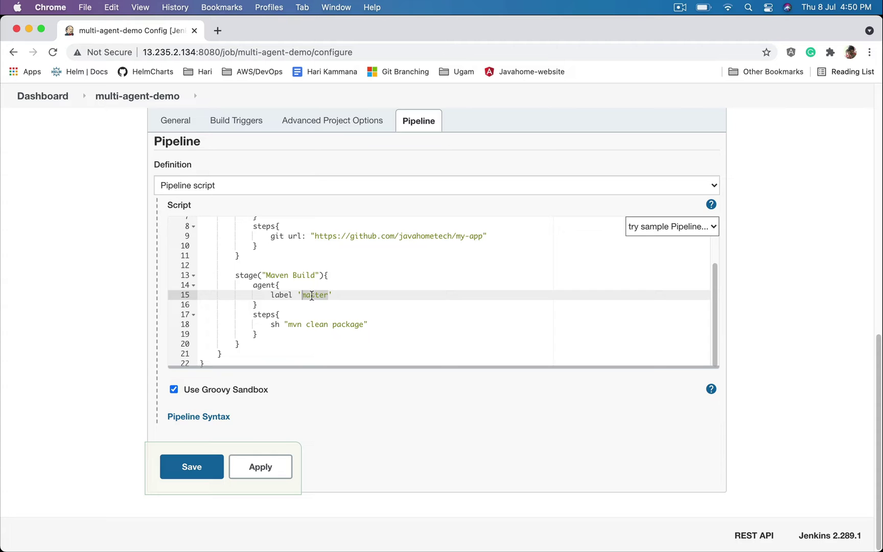
click(438, 312)
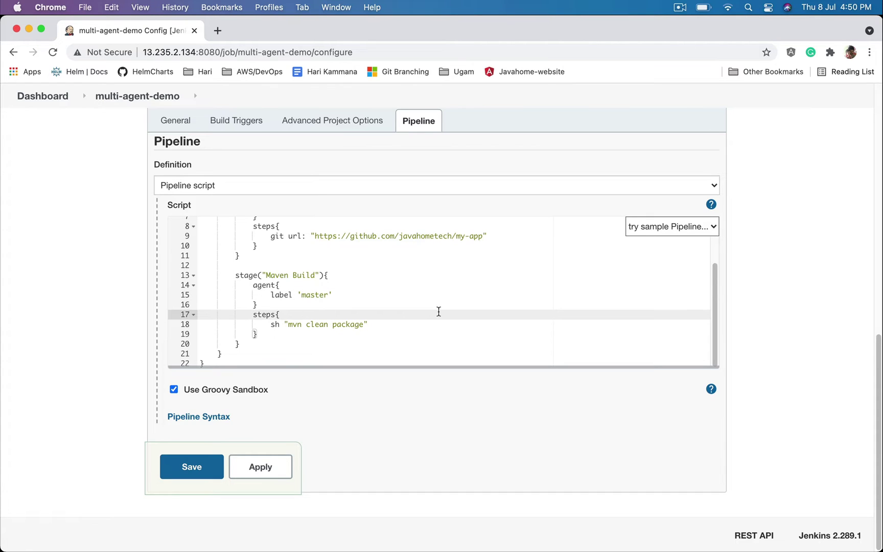
double_click(314, 297)
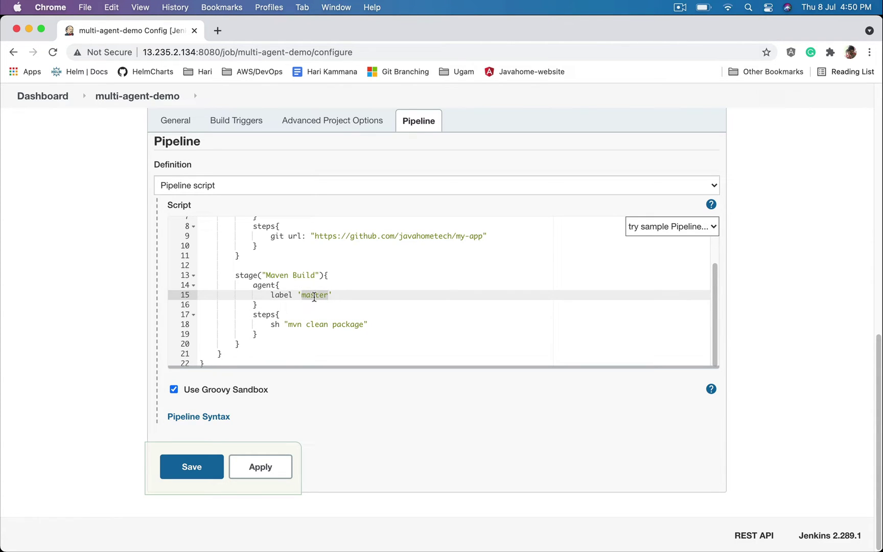
text(linux-one)
scroll(371, 298, up, 2)
drag(568, 367, 572, 480)
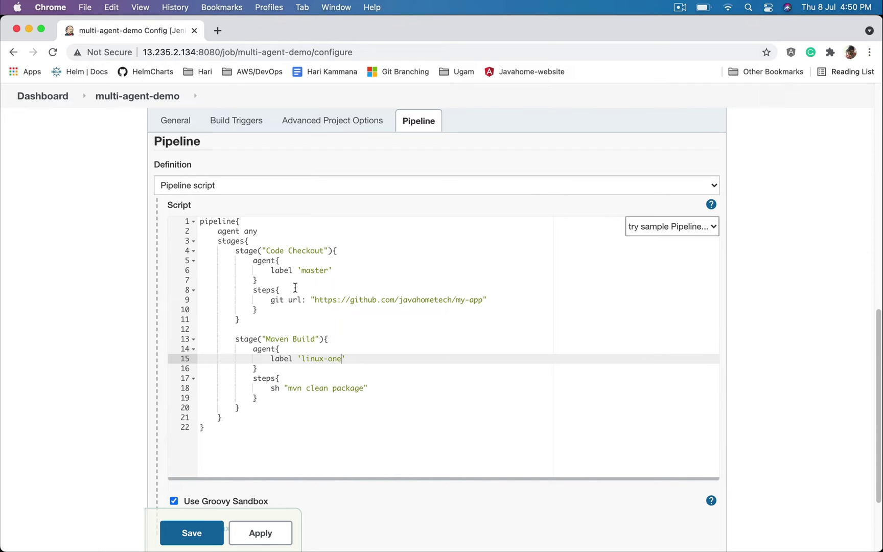
drag(234, 252, 264, 323)
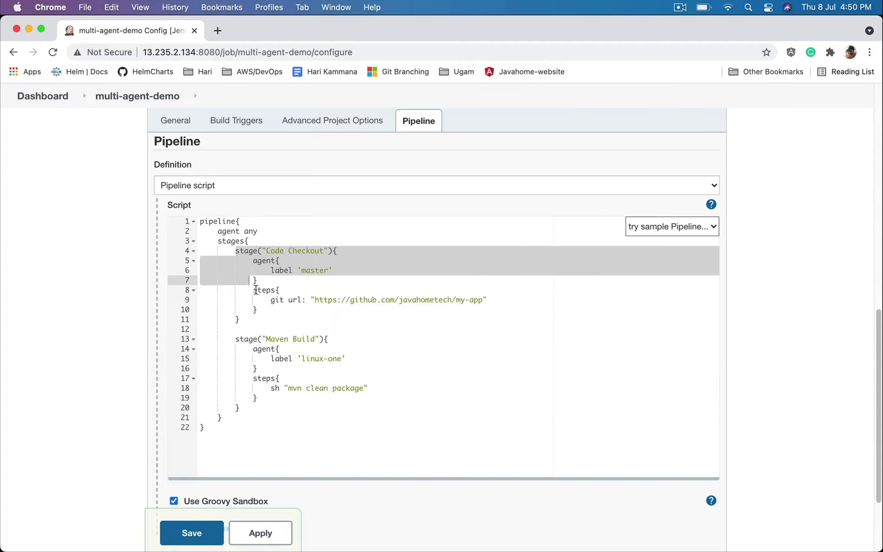
Step: Review the master and linux-one agent labels and repository URL, then save the pipeline
click(314, 318)
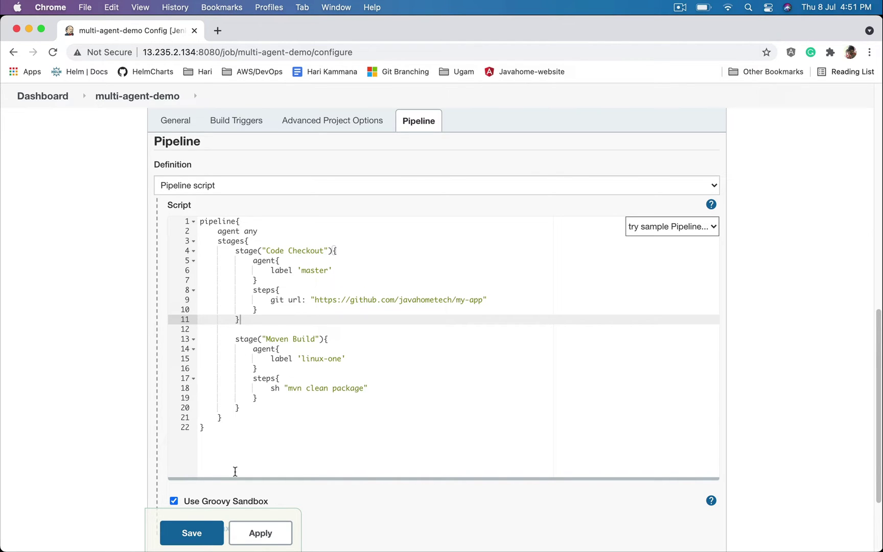
drag(235, 341, 264, 420)
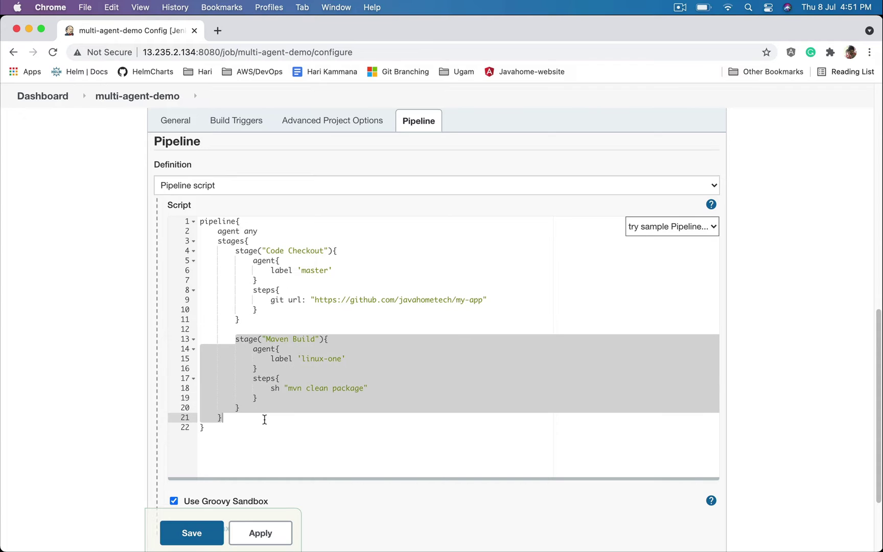
click(339, 398)
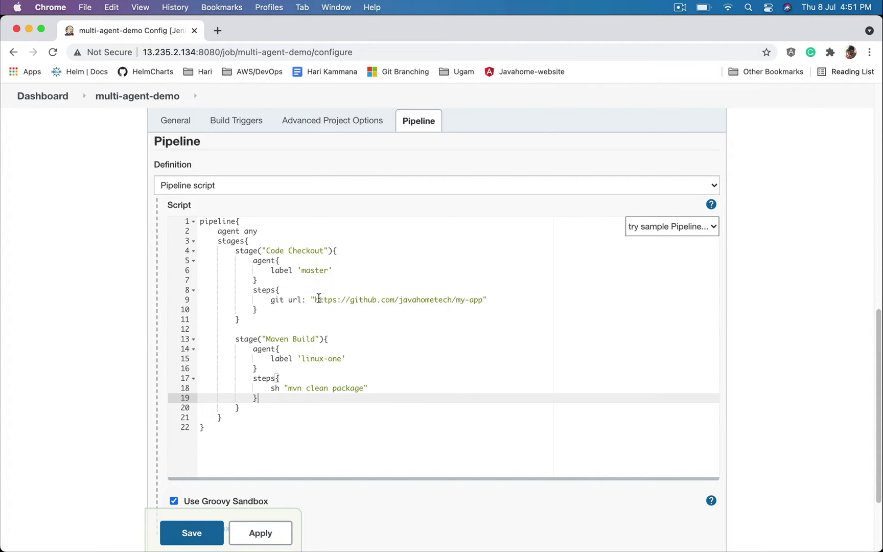
click(311, 272)
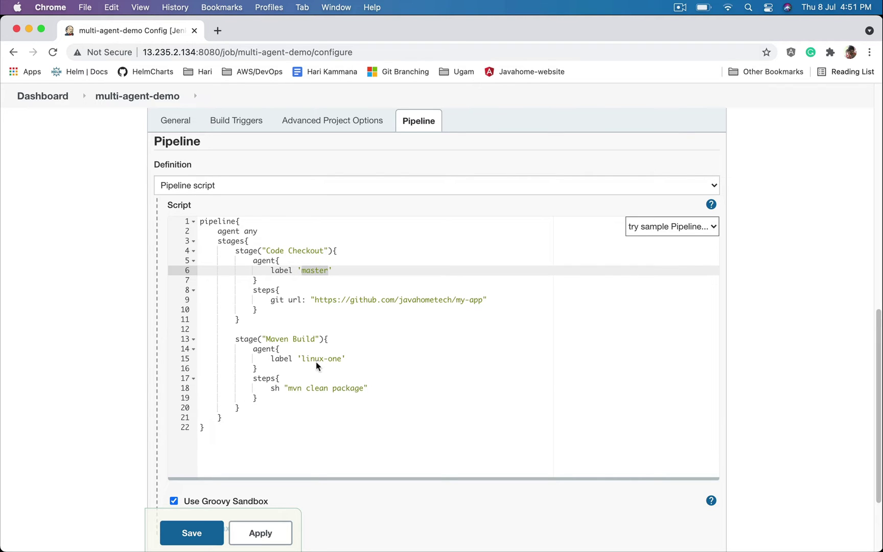
click(335, 358)
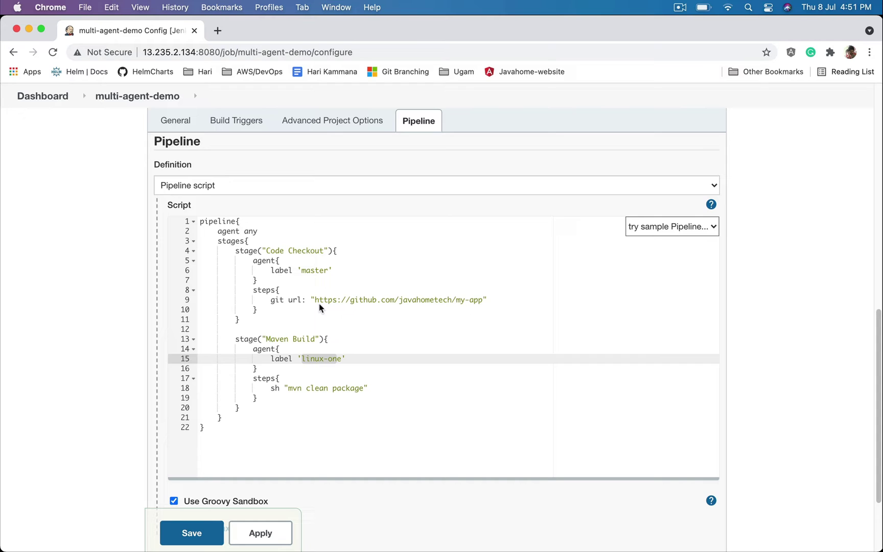
drag(314, 300, 431, 301)
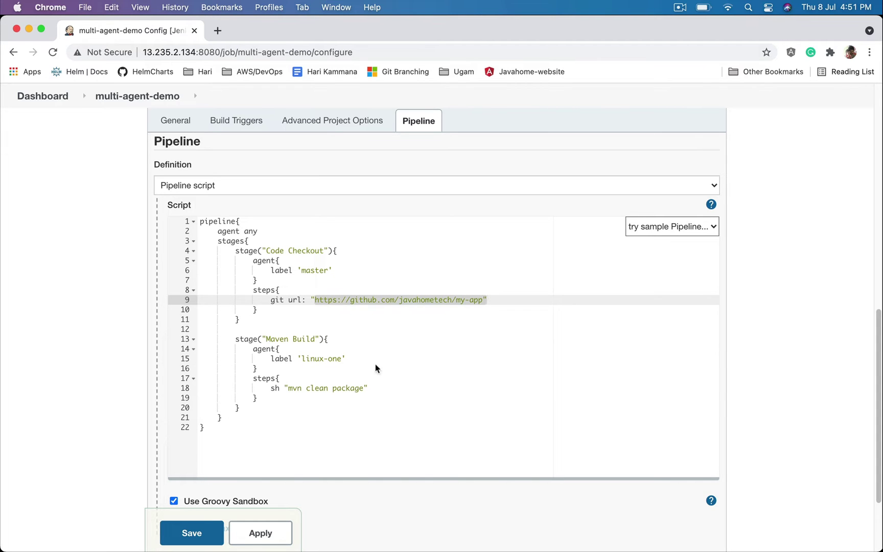
click(200, 533)
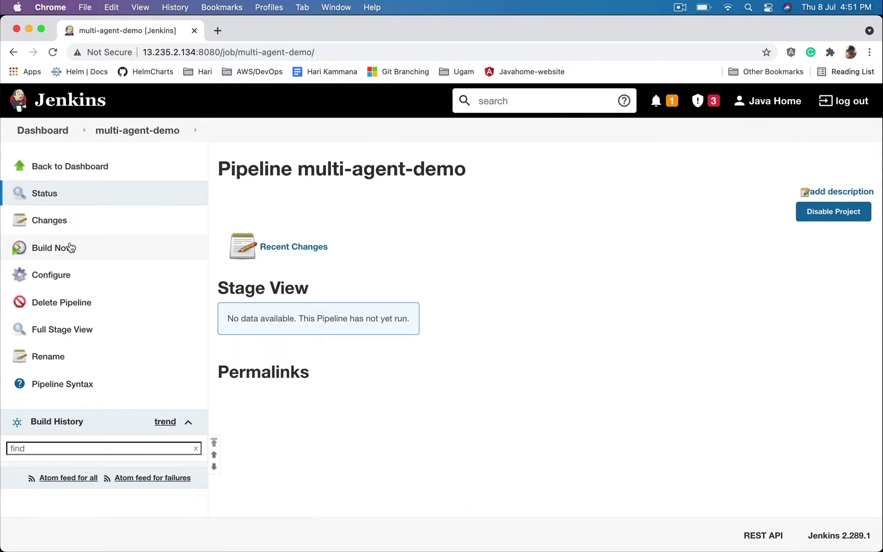
Step: Run build #1, read its 'mvn: command not found' console error, and return to the job page
click(43, 249)
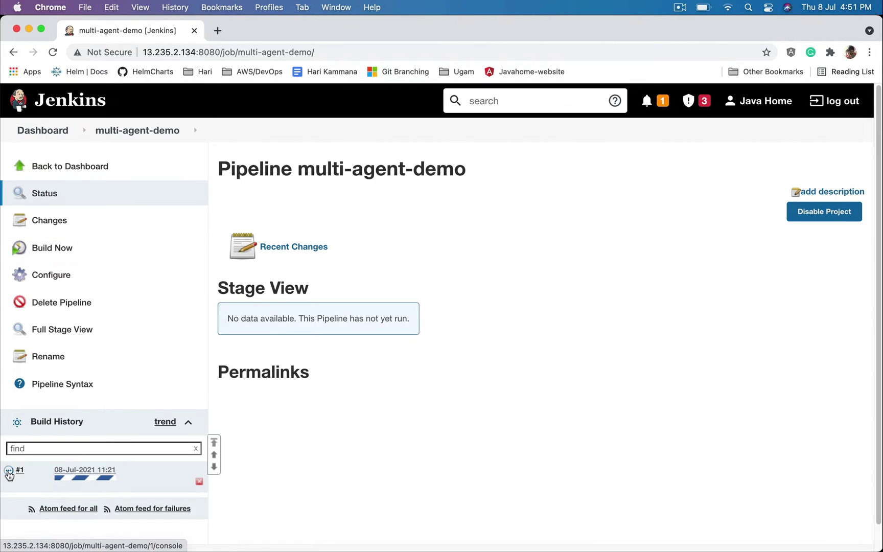
click(9, 475)
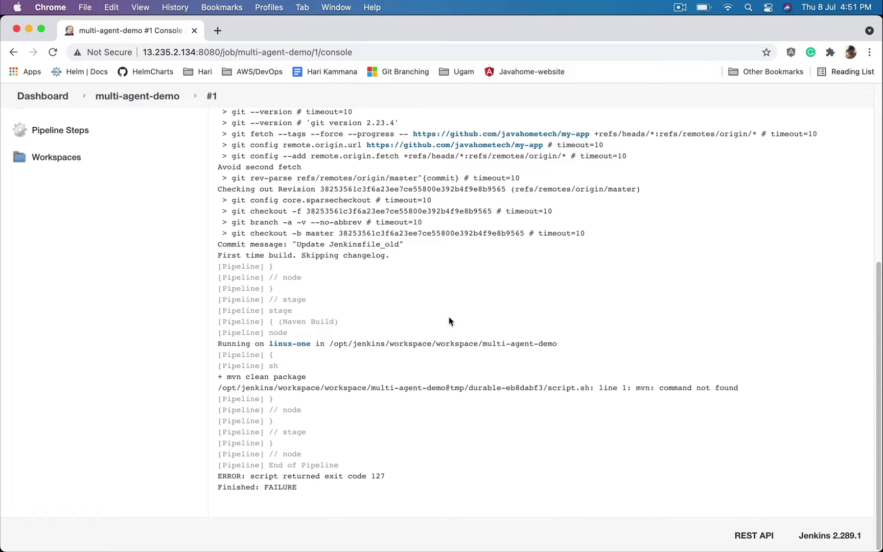
drag(738, 388, 613, 388)
click(143, 96)
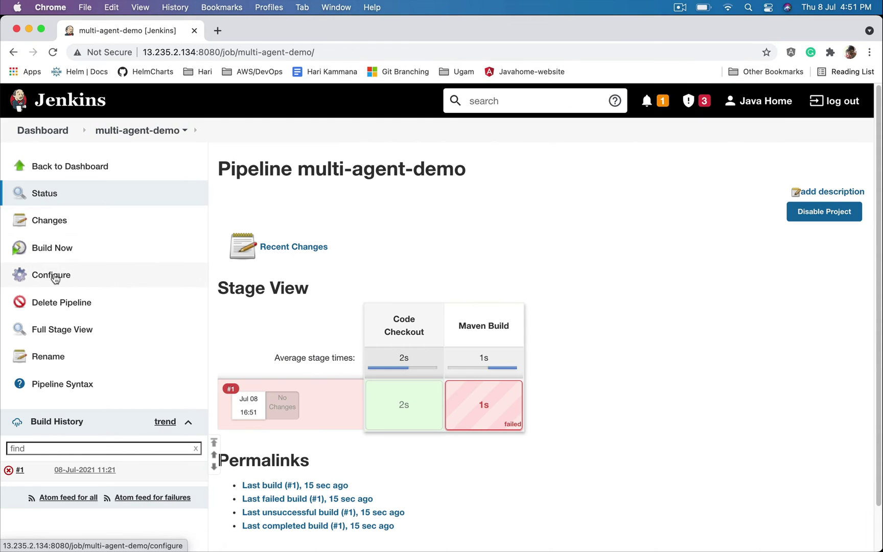
Step: Open the Pipeline Syntax helper from the job configuration in a new tab
click(55, 279)
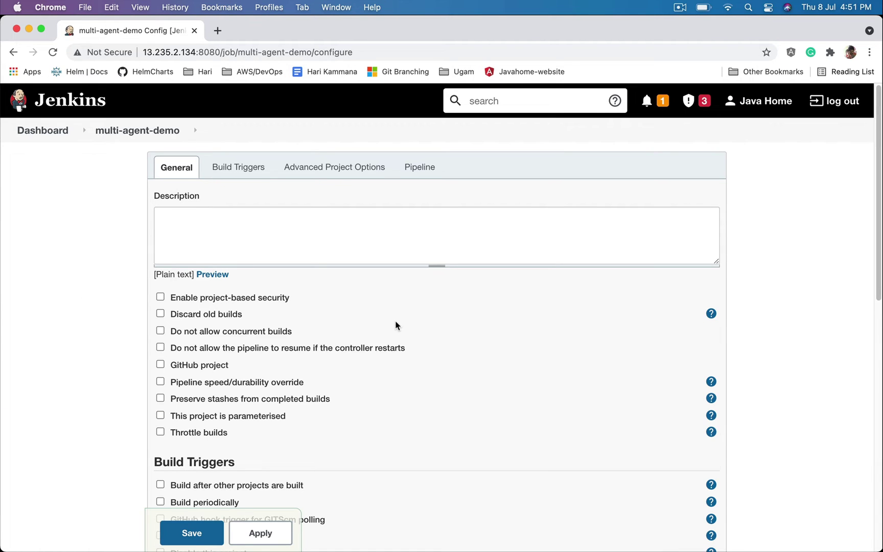
scroll(395, 325, down, 3)
scroll(395, 325, down, 5)
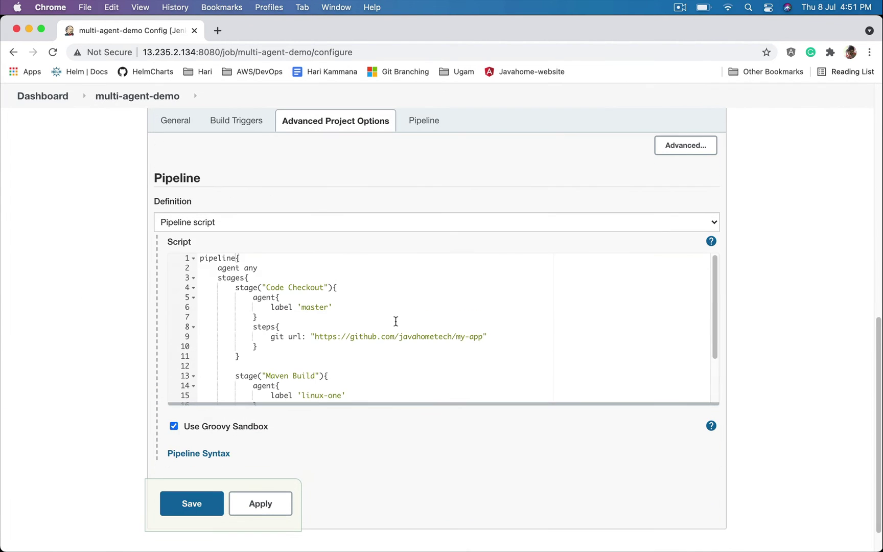
super+click(183, 454)
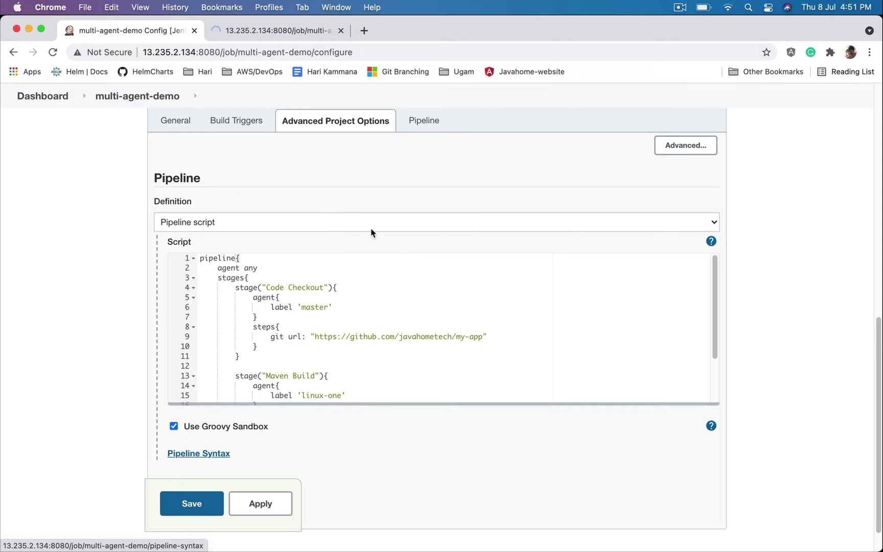
click(273, 35)
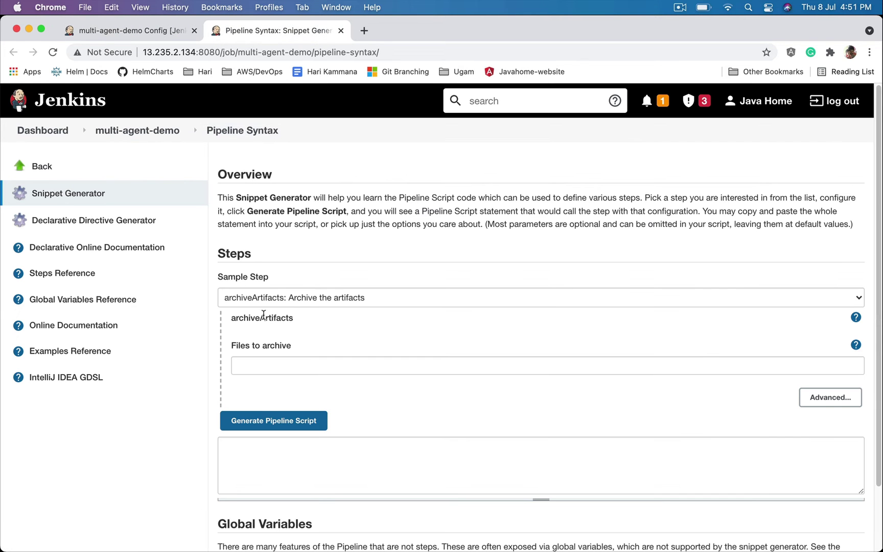
Step: Generate a tools directive with a Maven tool entry in the Declarative Directive Generator
click(81, 228)
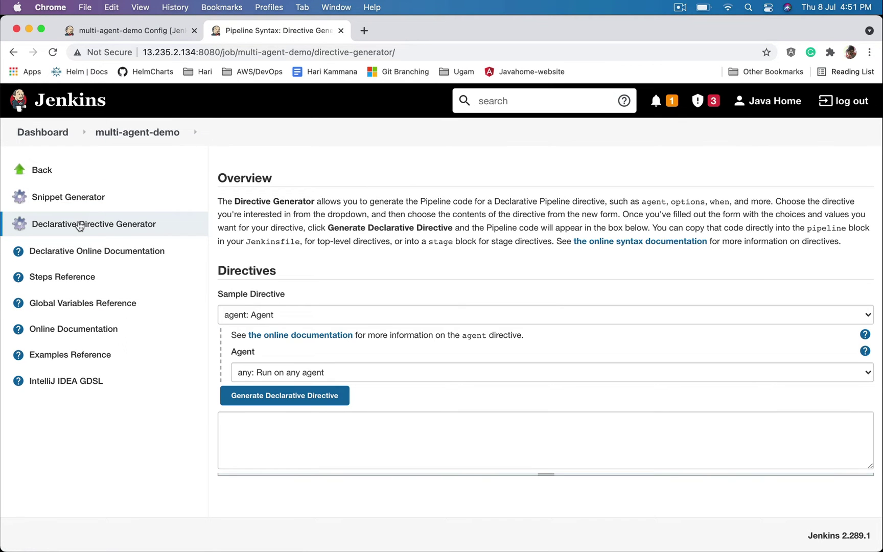
click(281, 316)
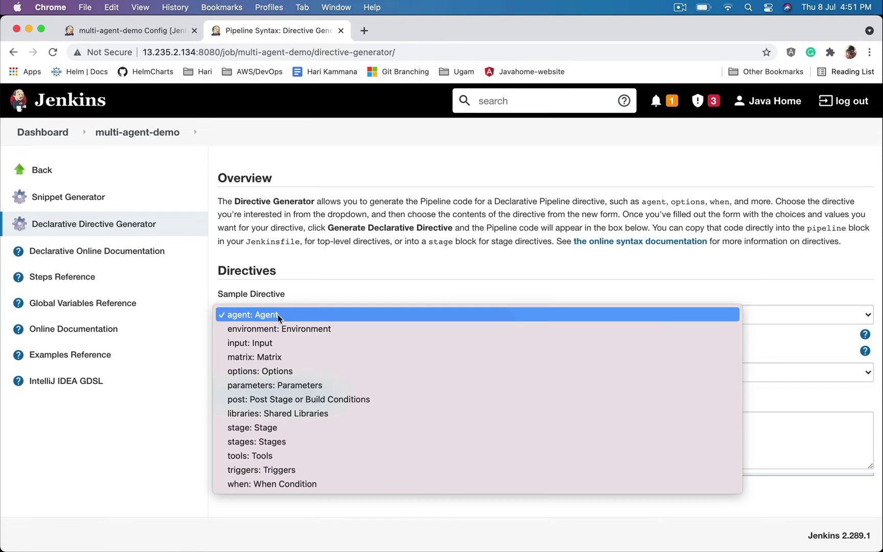
click(277, 455)
click(261, 351)
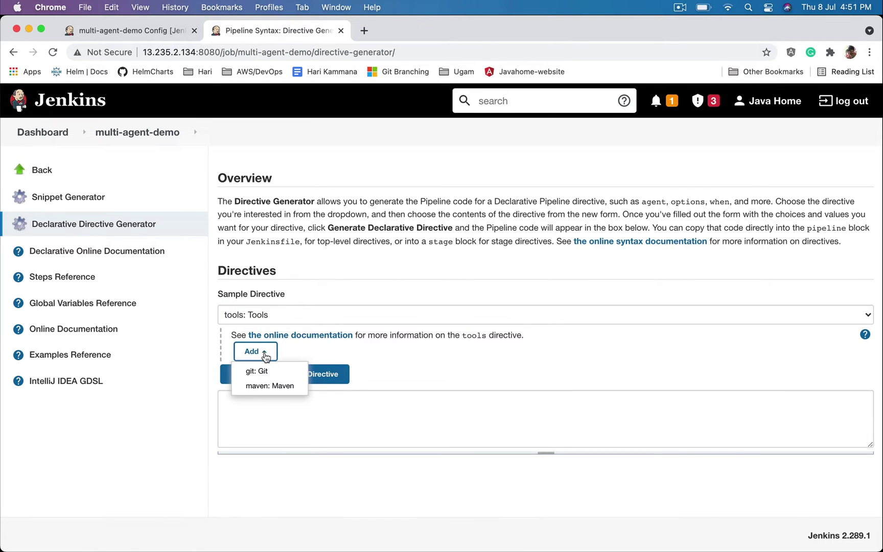
click(275, 389)
click(262, 481)
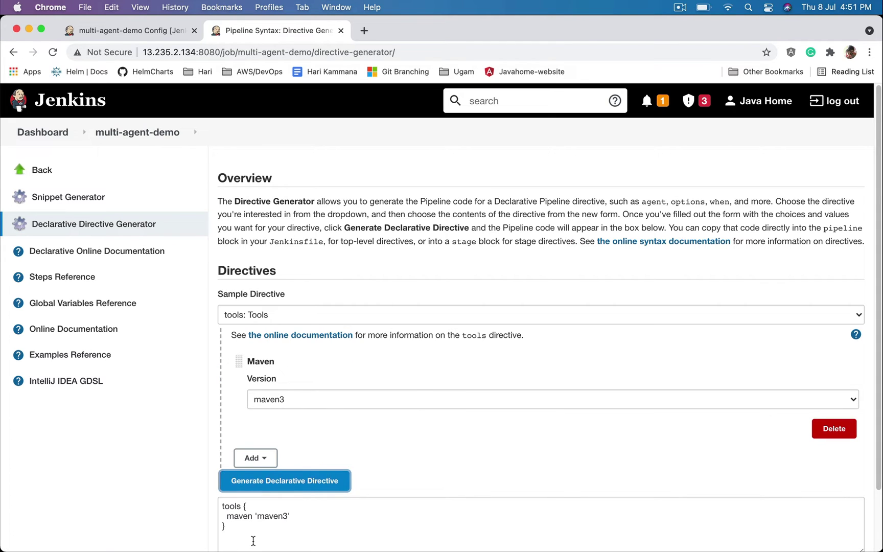
Step: Copy the generated maven3 tools block and return to the job configuration tab
click(228, 525)
drag(228, 524, 215, 511)
key(super+c)
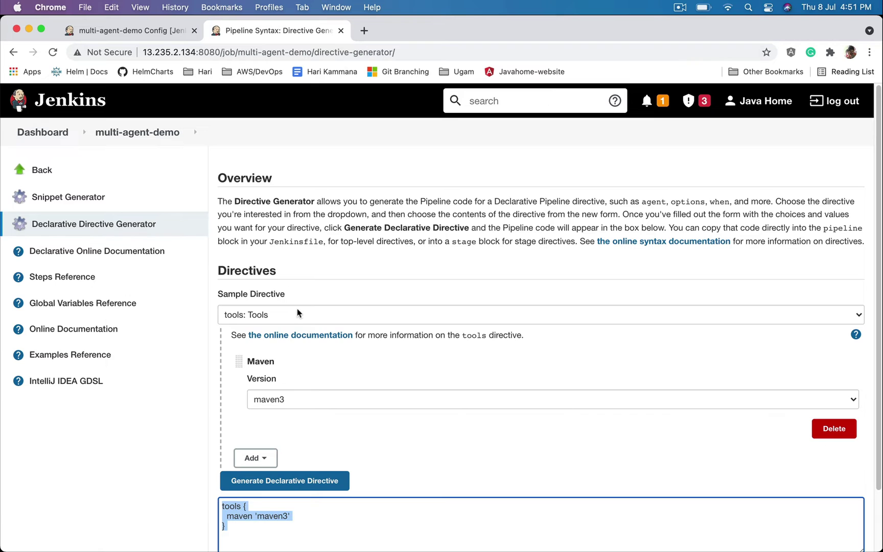
click(132, 30)
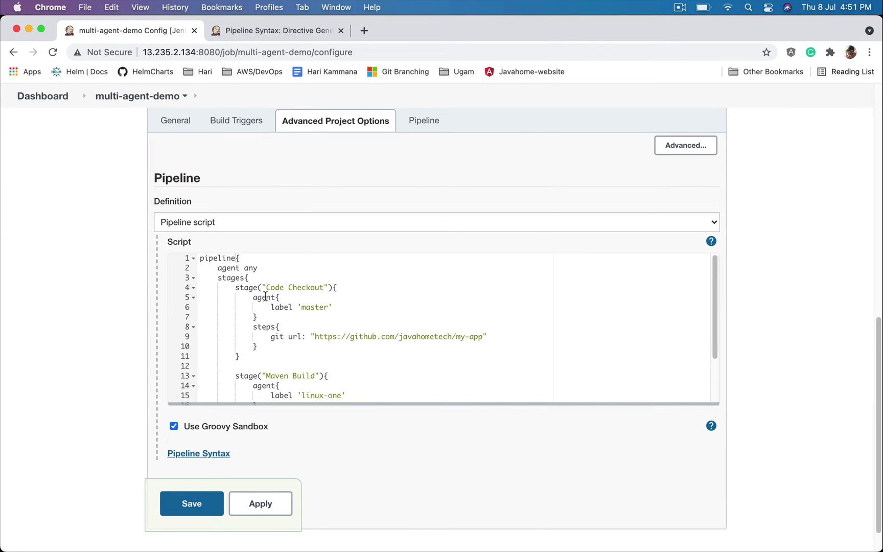
Step: Paste the maven3 tools block after 'agent any' and indent its contents
click(265, 269)
key(Return)
key(super+v)
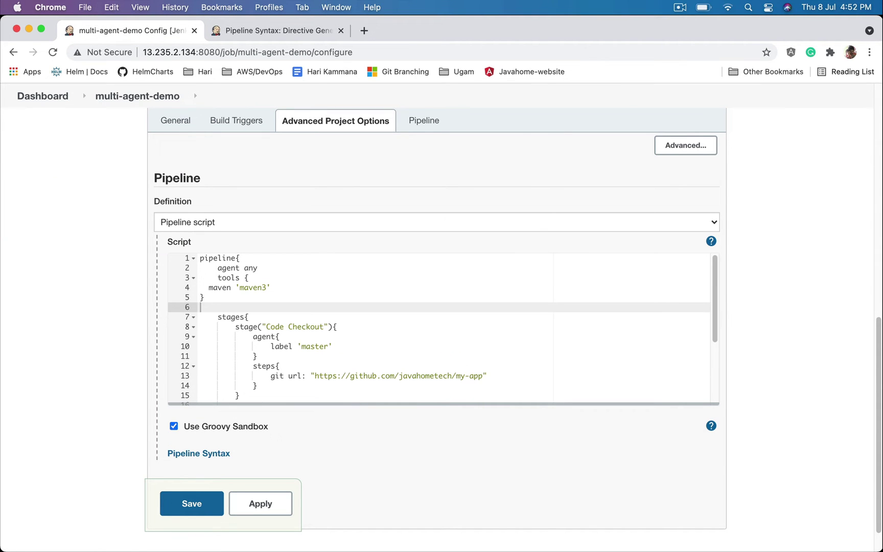
drag(209, 287, 212, 299)
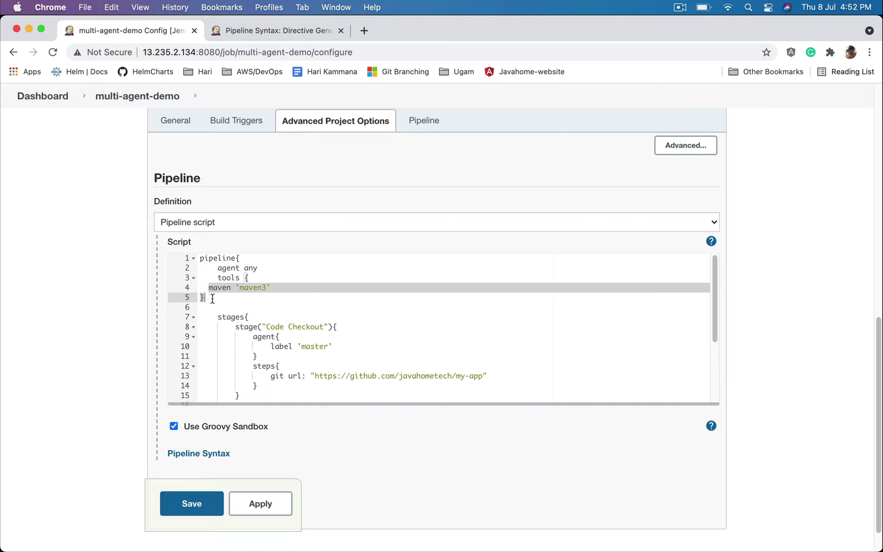
key(Tab)
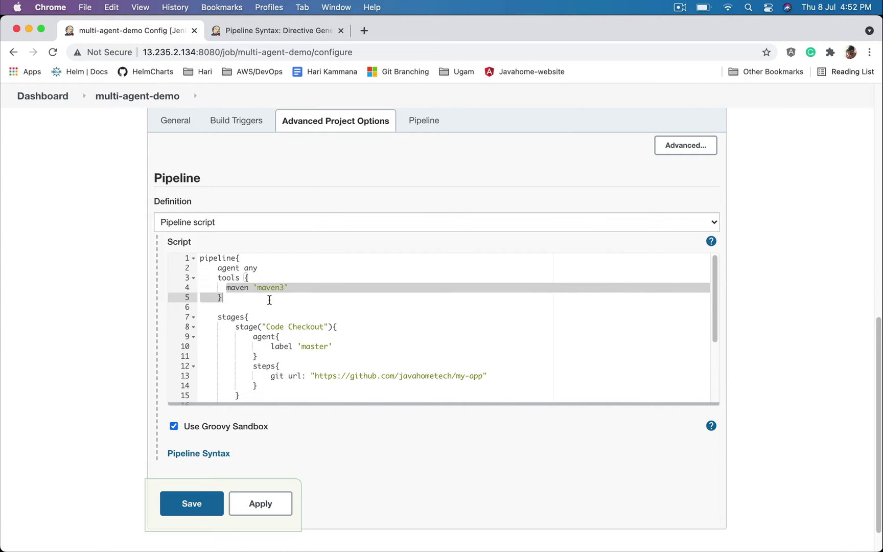
click(265, 299)
drag(217, 277, 234, 300)
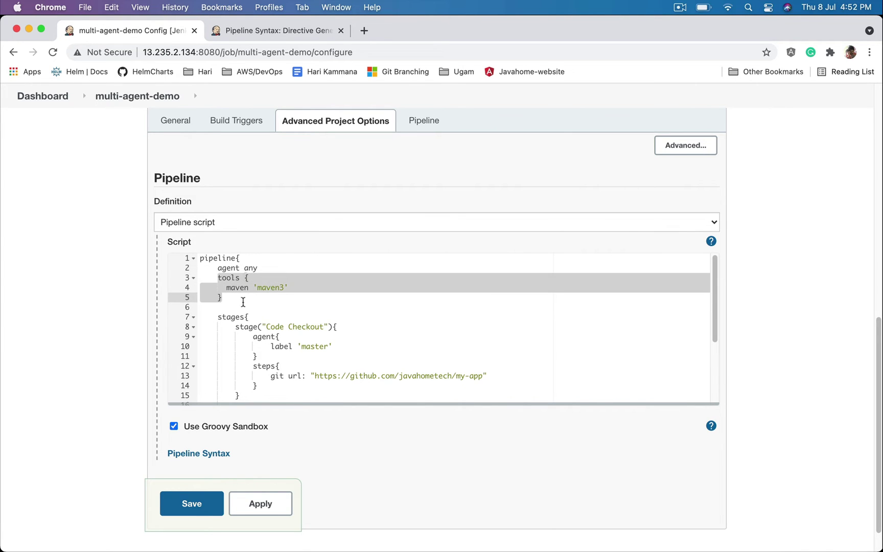
double_click(272, 289)
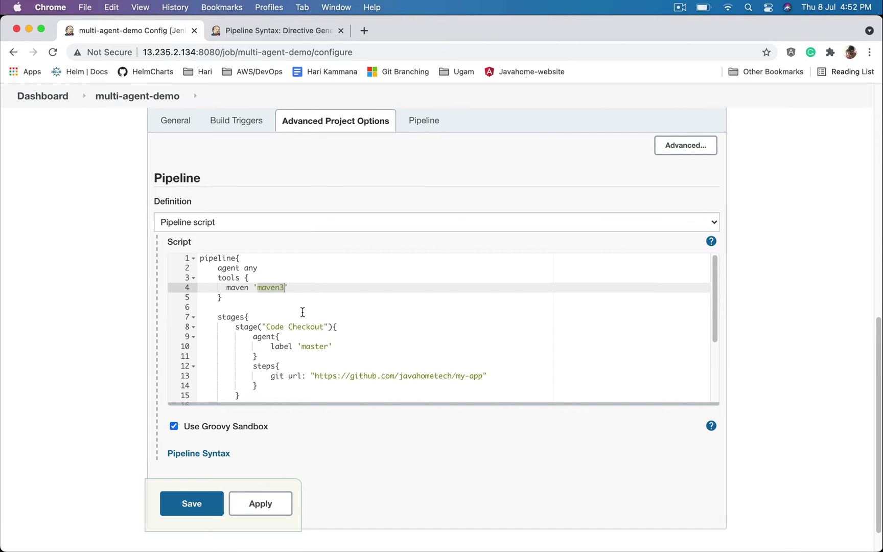
scroll(303, 312, down, 3)
scroll(302, 331, down, 2)
Step: Save the pipeline configuration and start build #2
double_click(291, 361)
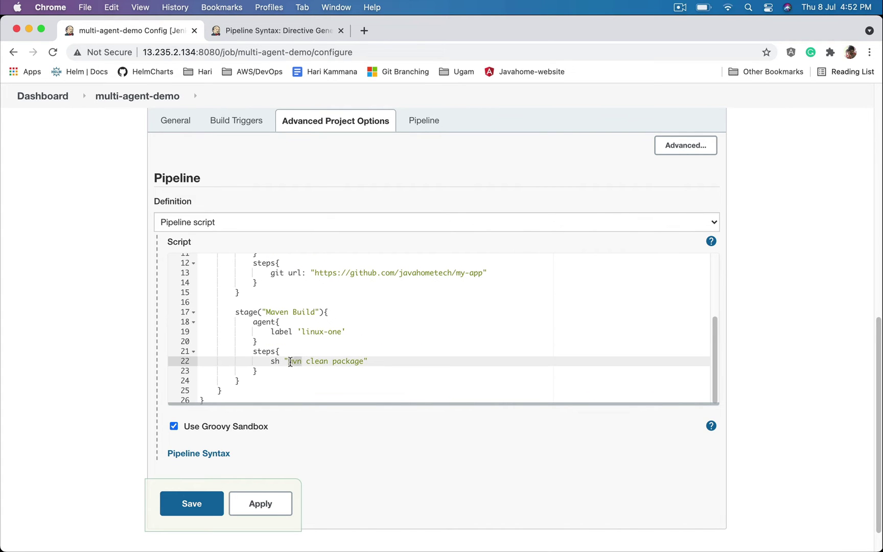
click(188, 509)
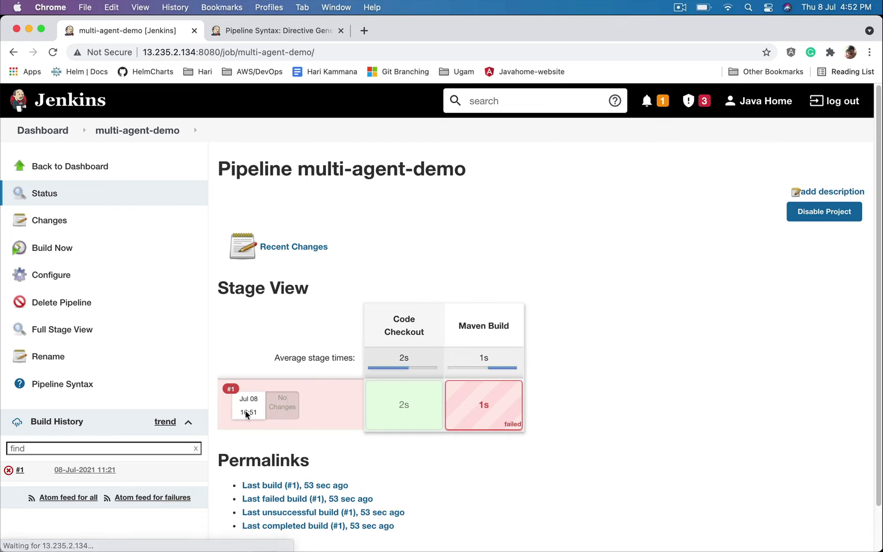
click(50, 249)
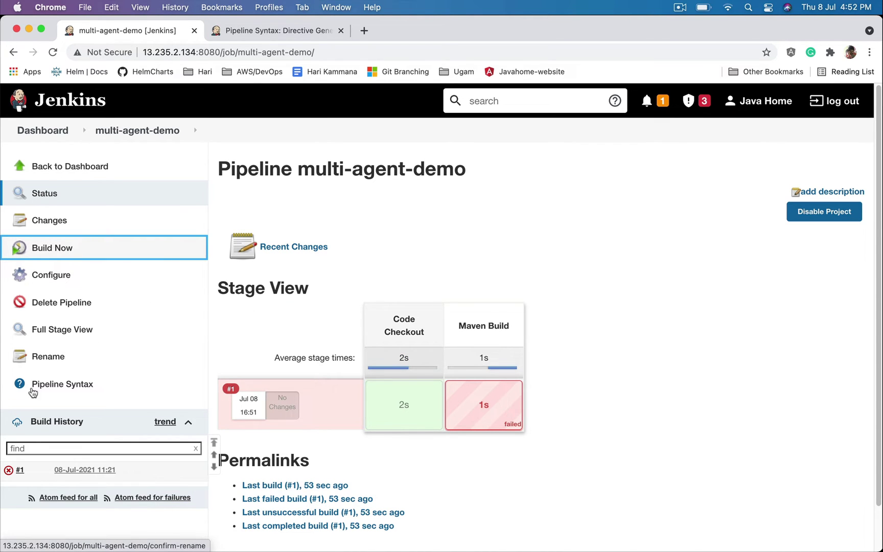
Step: Open build #2's console log and highlight the 'no POM in this directory' error
click(9, 470)
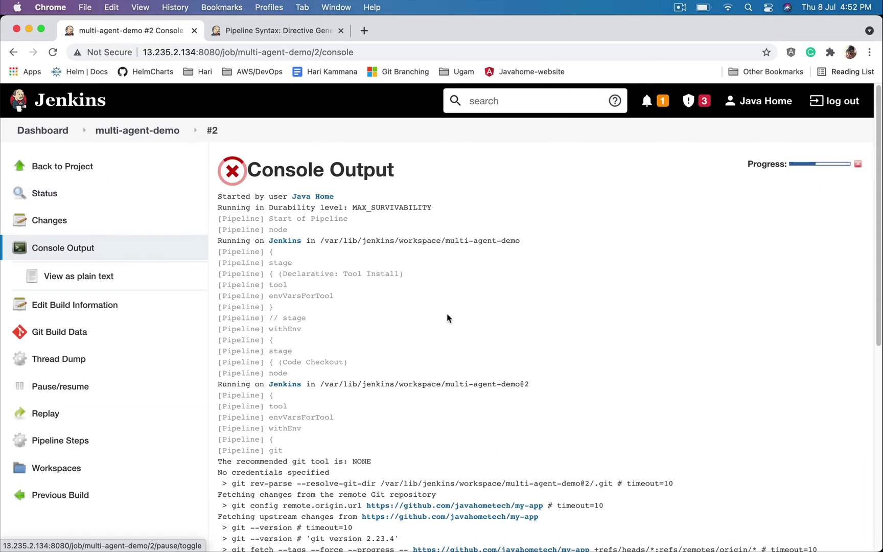
scroll(448, 314, down, 5)
scroll(448, 314, down, 3)
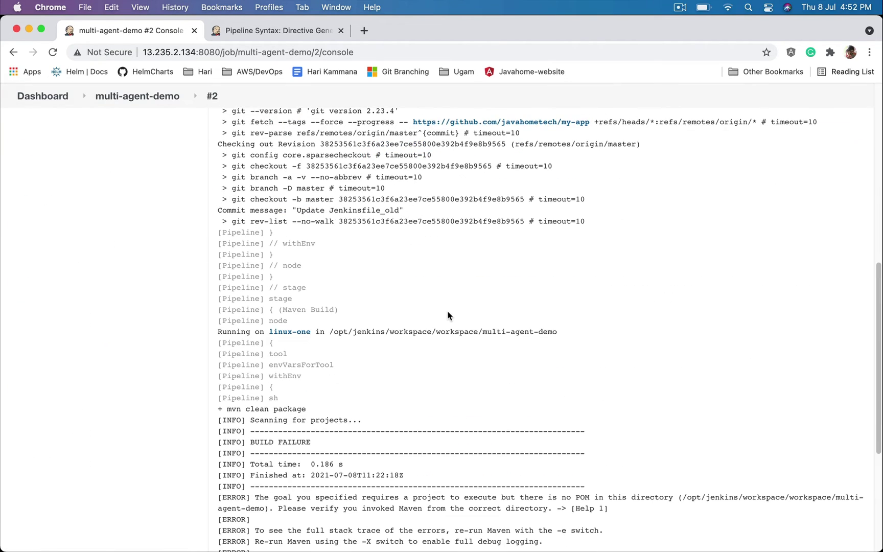
scroll(447, 315, down, 5)
scroll(436, 326, down, 2)
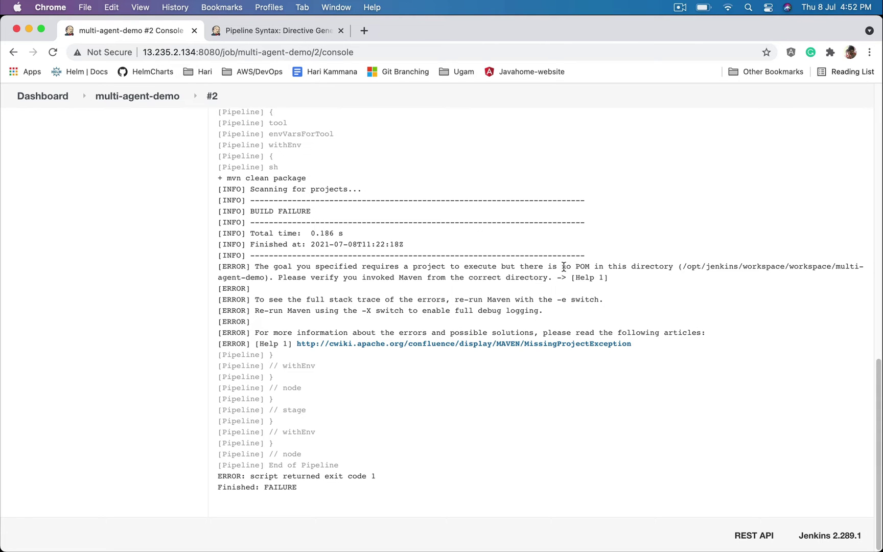
drag(564, 267, 668, 263)
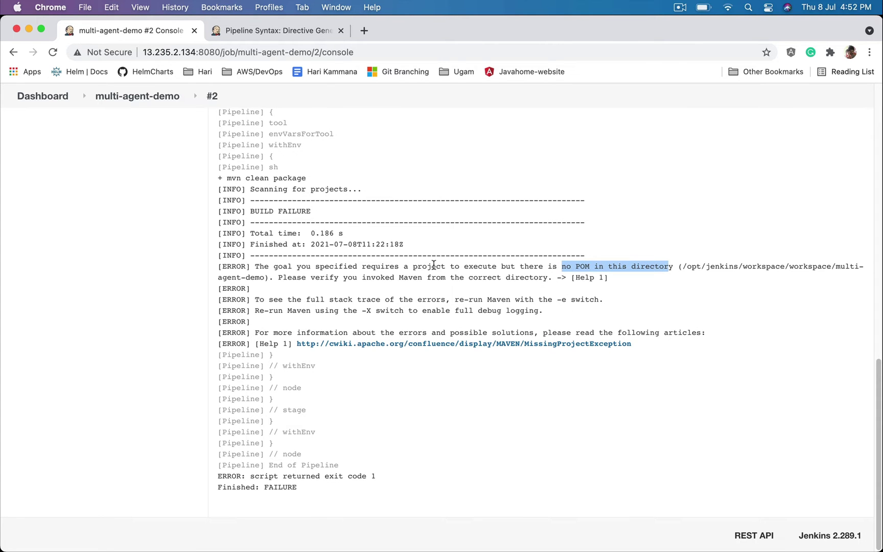
scroll(434, 265, up, 1)
scroll(434, 265, up, 4)
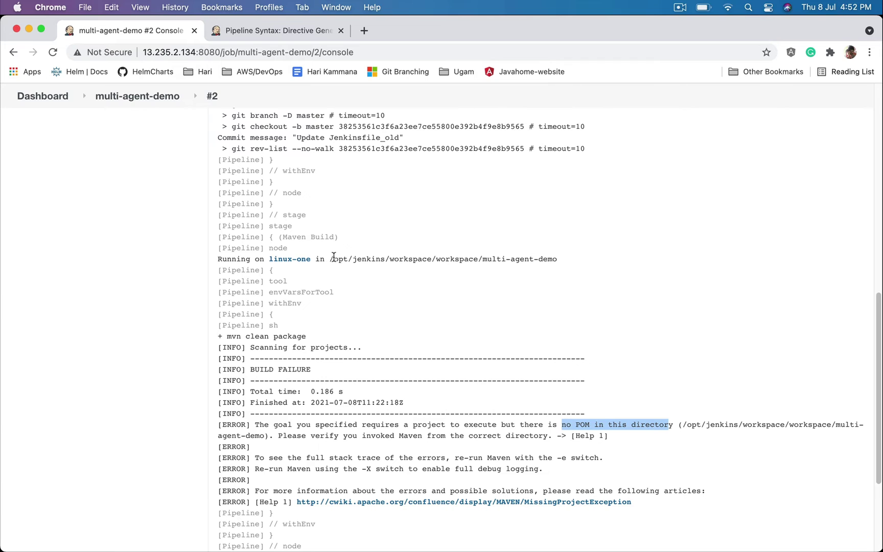
scroll(362, 238, up, 2)
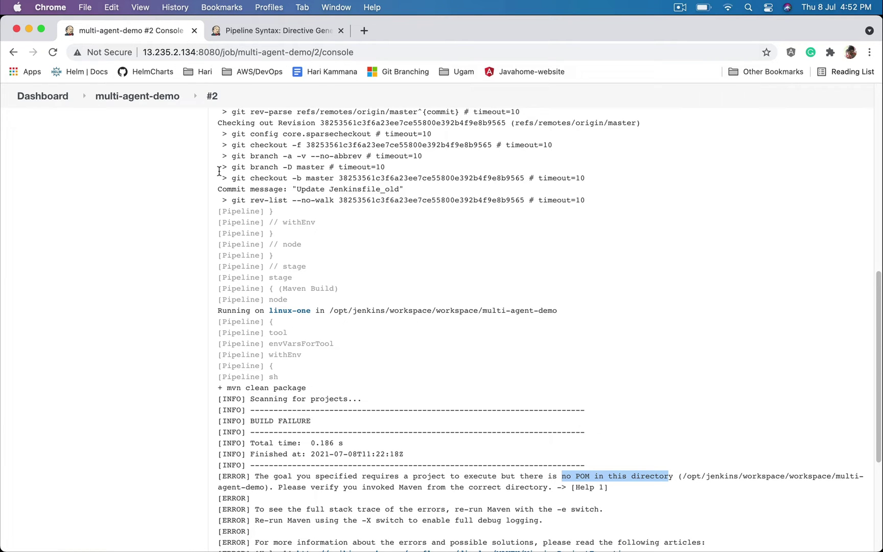
Step: In the job's pipeline script, highlight the git URL, linux-one label and mvn clean package command
click(146, 99)
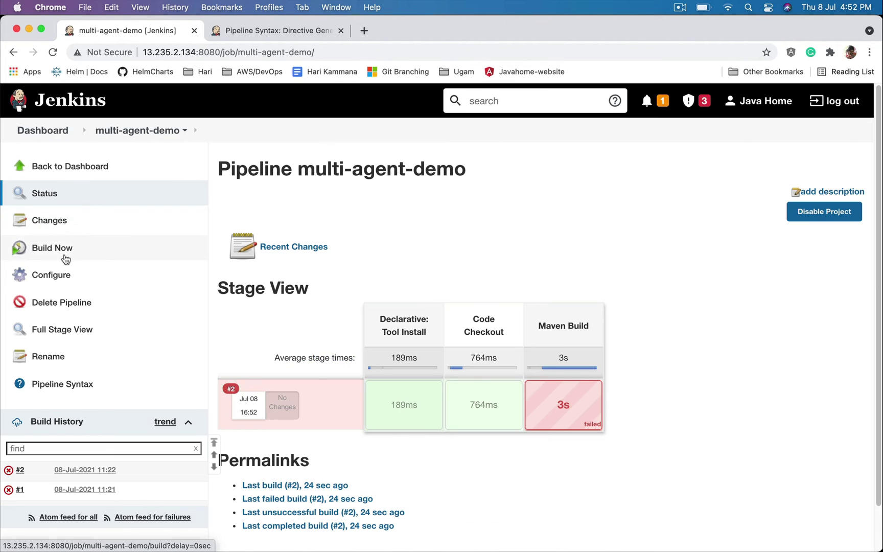
click(57, 274)
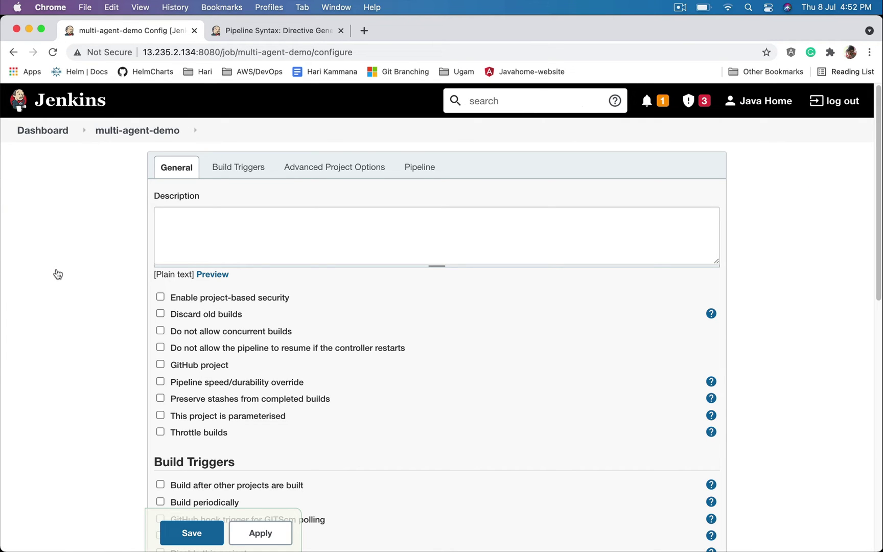
click(424, 168)
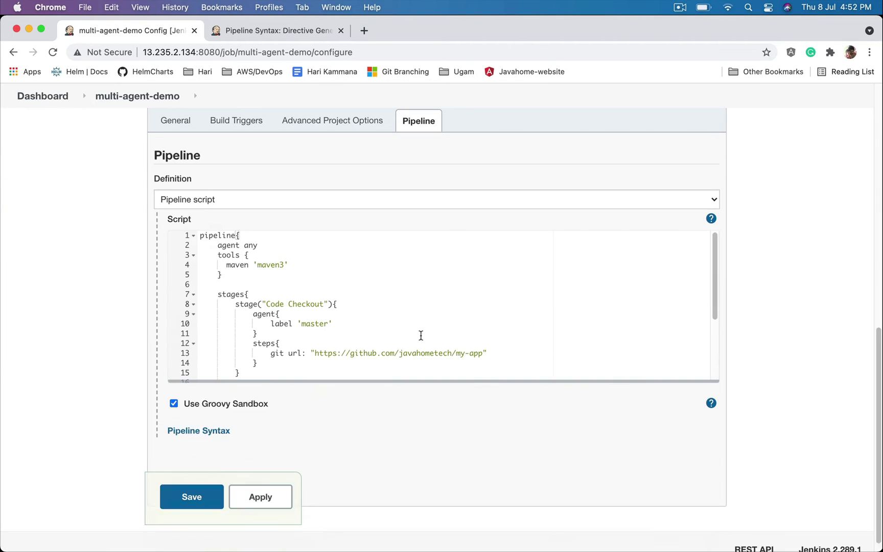
scroll(355, 295, down, 1)
scroll(356, 296, down, 3)
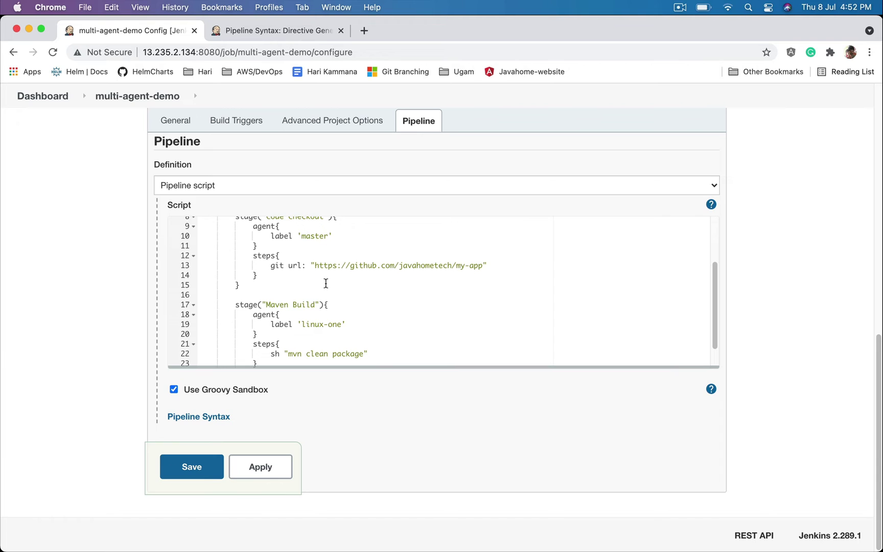
drag(312, 266, 483, 265)
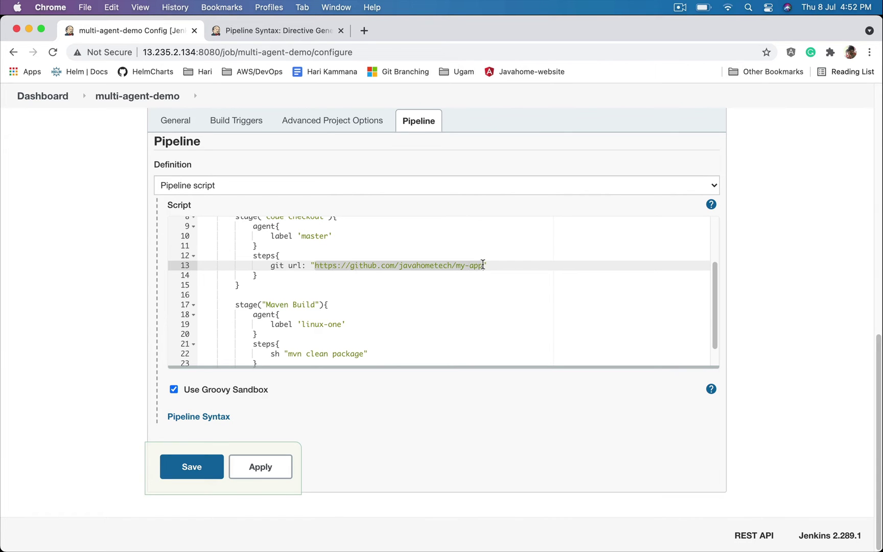
scroll(355, 304, up, 3)
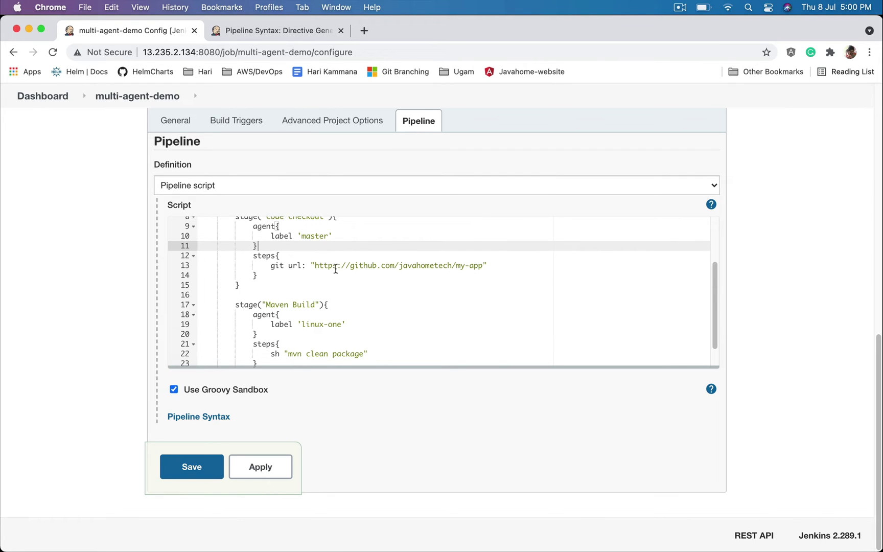
drag(271, 264, 487, 265)
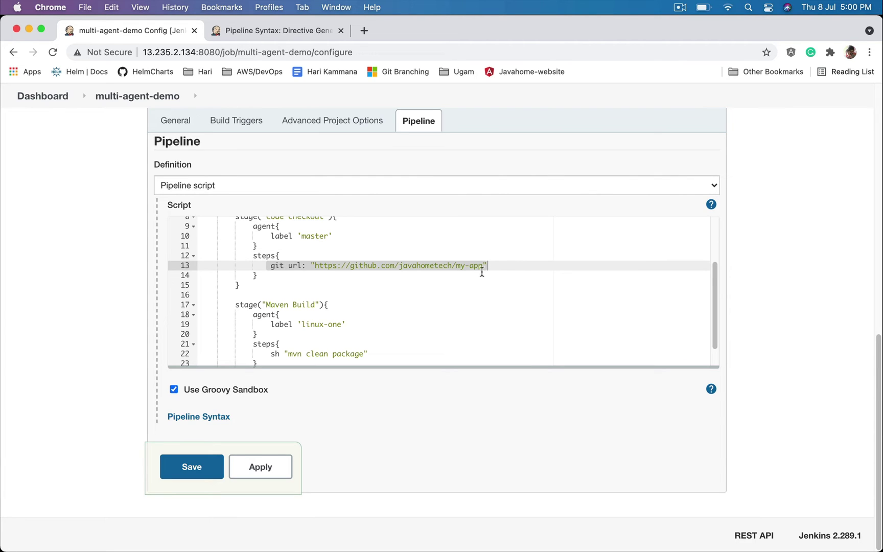
scroll(419, 306, down, 3)
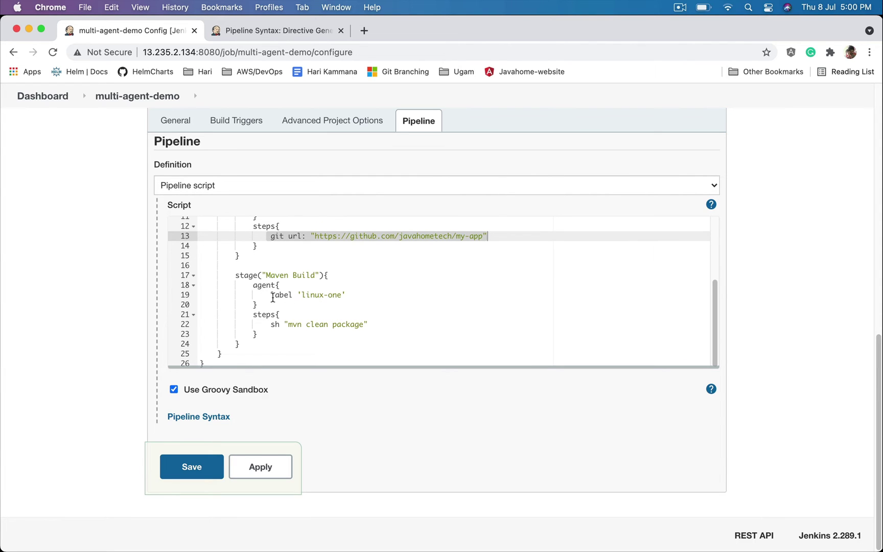
drag(270, 294, 355, 295)
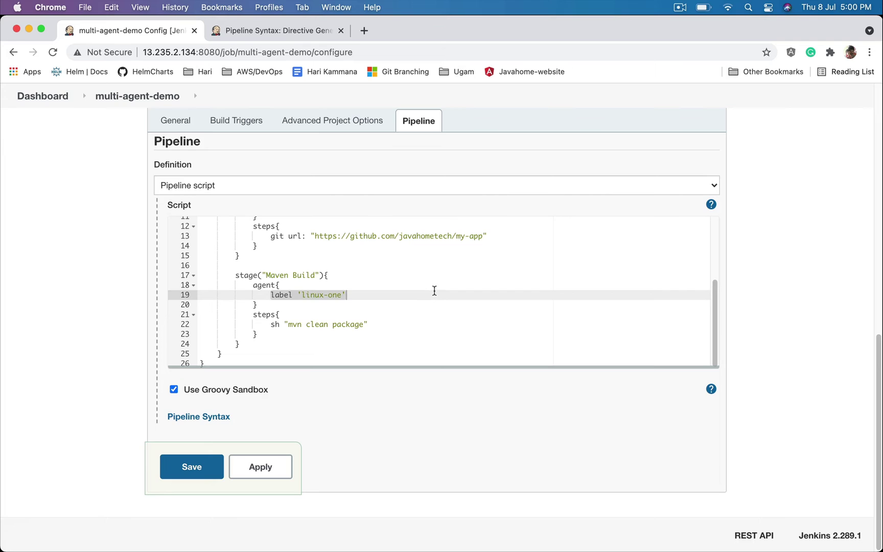
drag(284, 324, 377, 324)
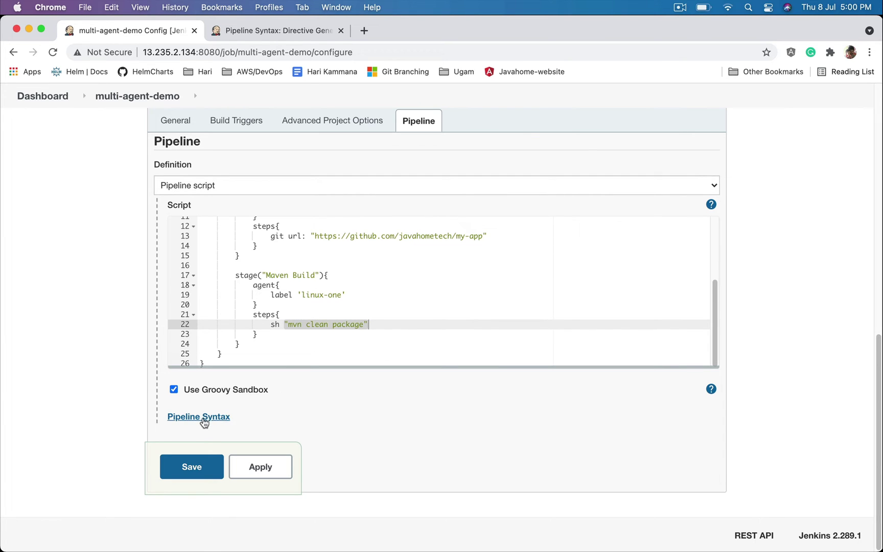
Step: Select the stash step in the Pipeline Syntax Snippet Generator
click(284, 31)
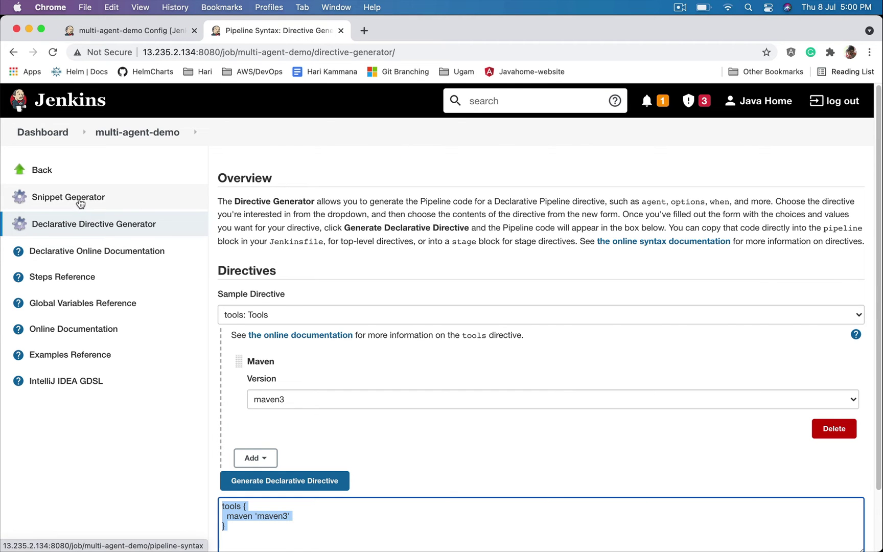
click(81, 197)
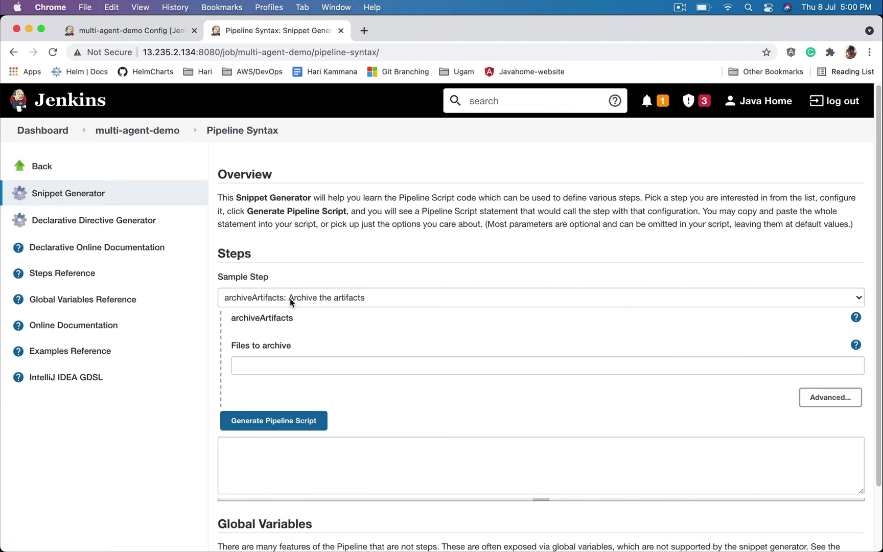
click(290, 298)
text(stage: Stage)
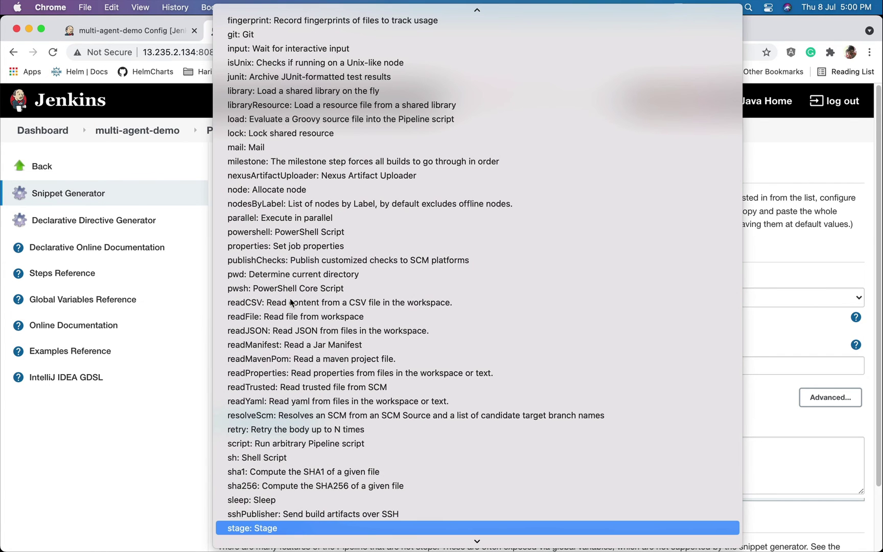
key(Down)
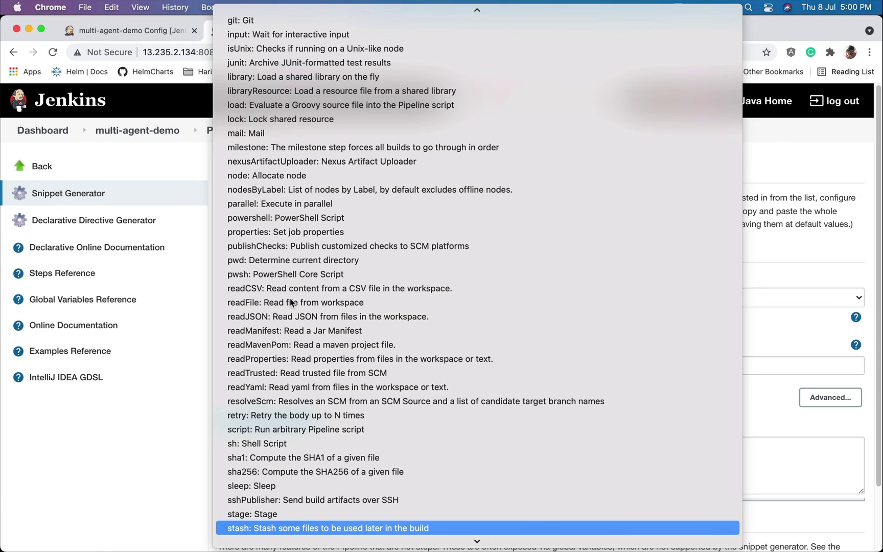
key(Return)
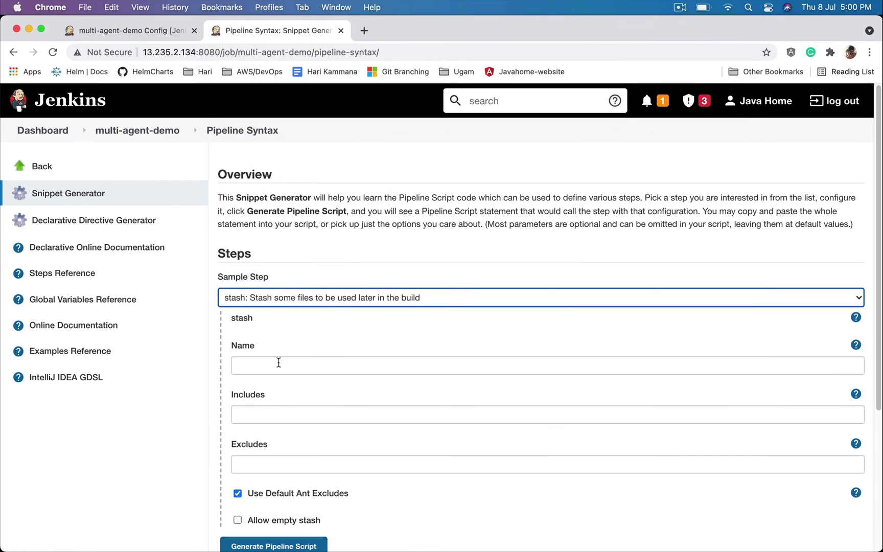
Step: Generate and copy a stash snippet named 'source', then return to the job configuration
click(278, 362)
text(source)
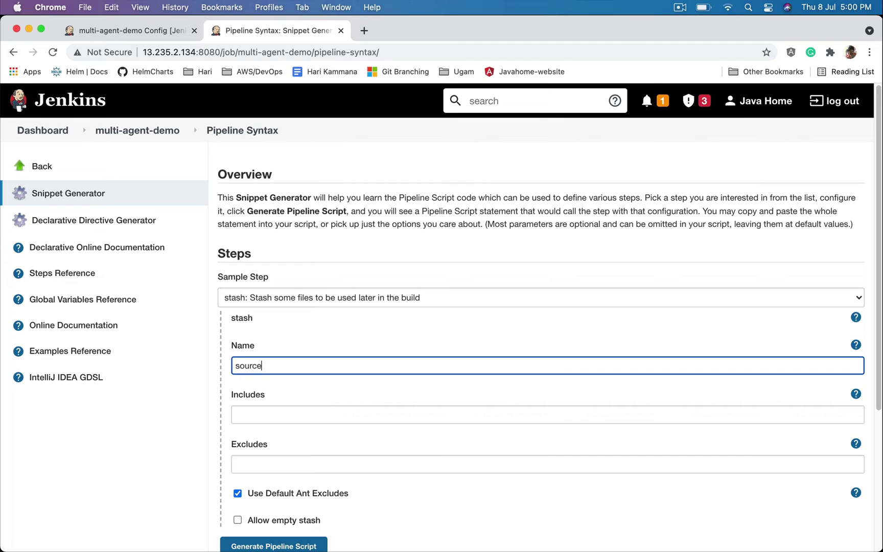
click(312, 390)
scroll(307, 390, down, 2)
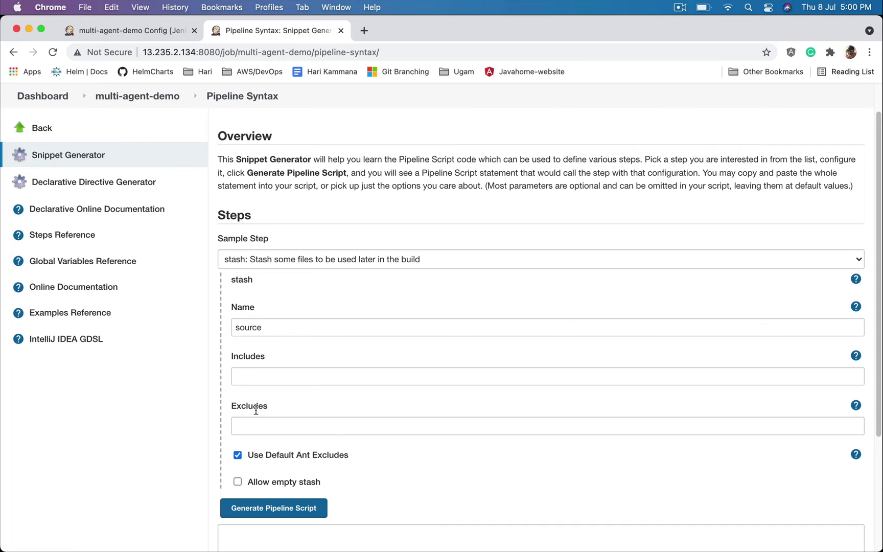
scroll(250, 386, down, 4)
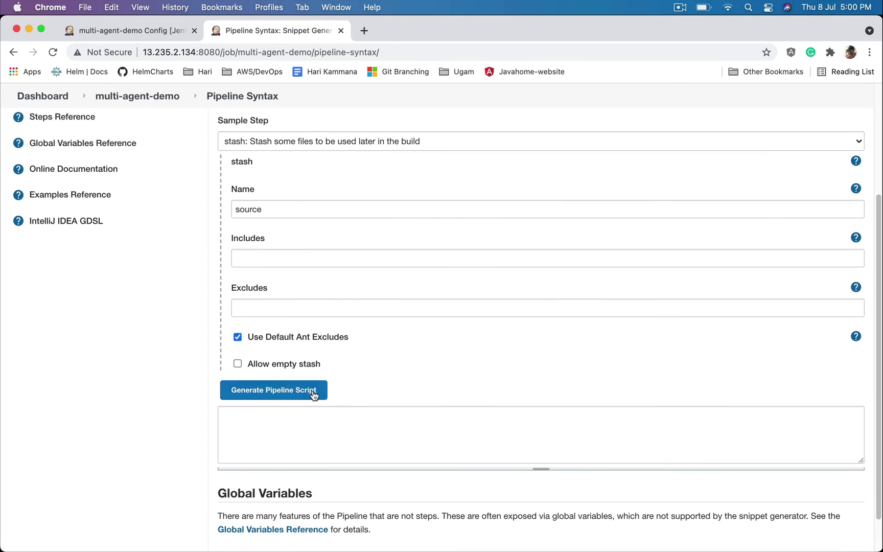
click(278, 395)
drag(295, 417, 207, 419)
key(super+c)
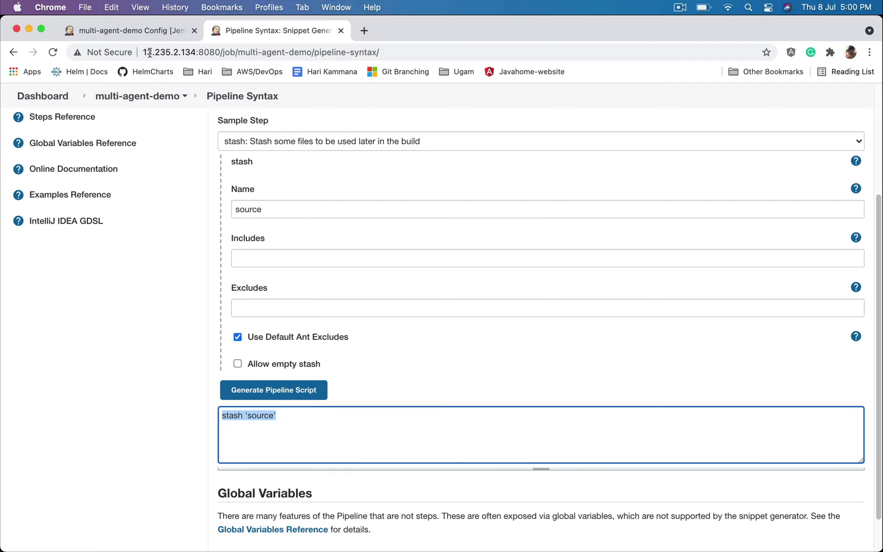
click(136, 33)
scroll(359, 276, up, 4)
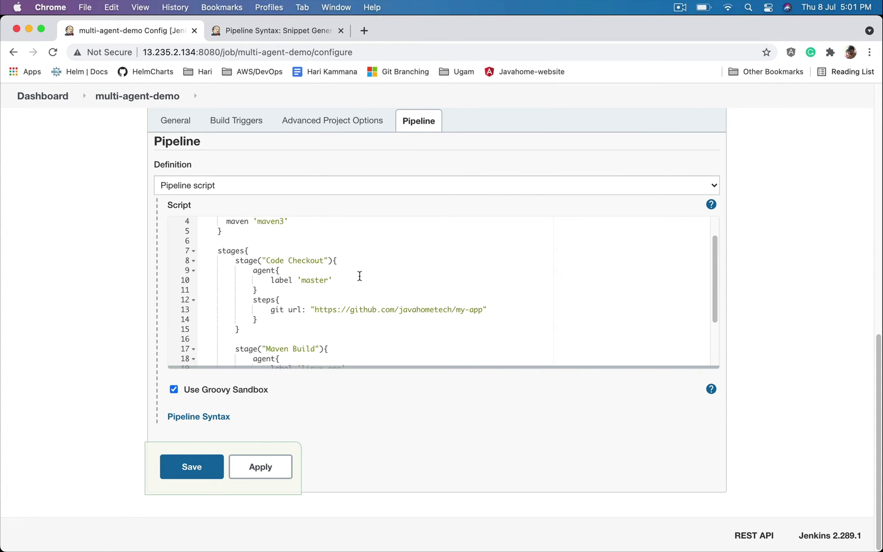
Step: Add stash 'source' after the git url line and paste it into the Maven Build steps
click(507, 305)
key(Return)
text(stash 'source')
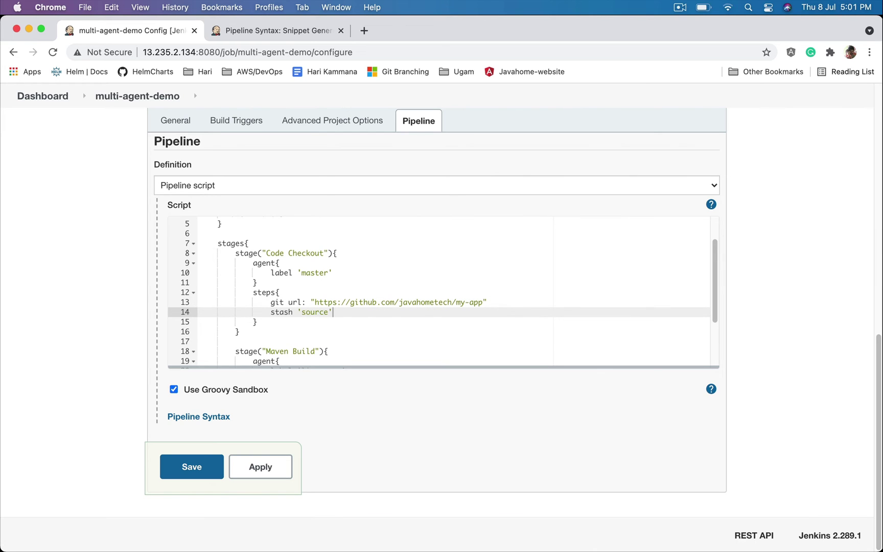
scroll(306, 315, down, 3)
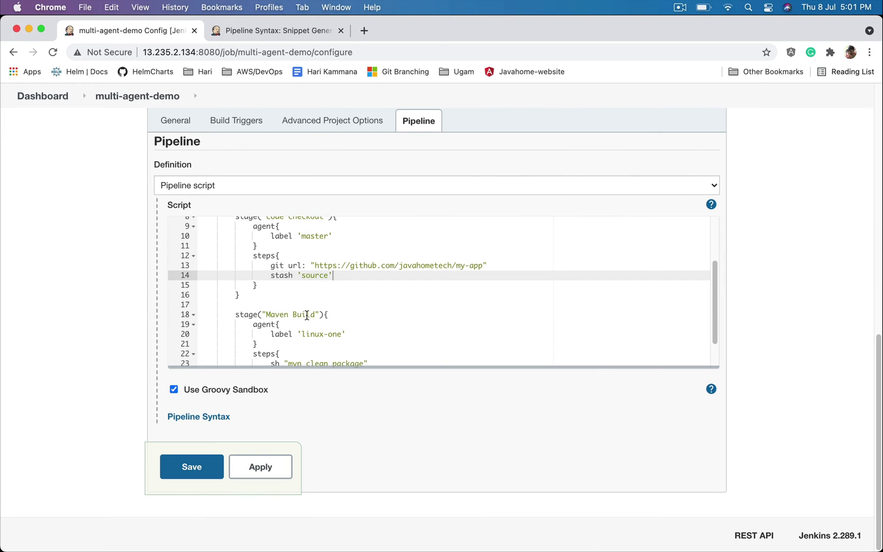
scroll(305, 316, down, 2)
click(288, 324)
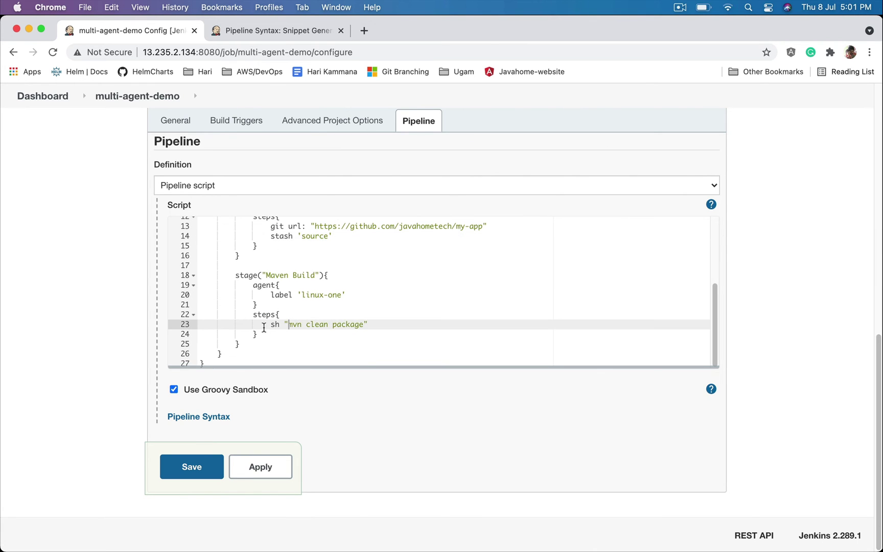
click(304, 317)
key(Return)
key(super+v)
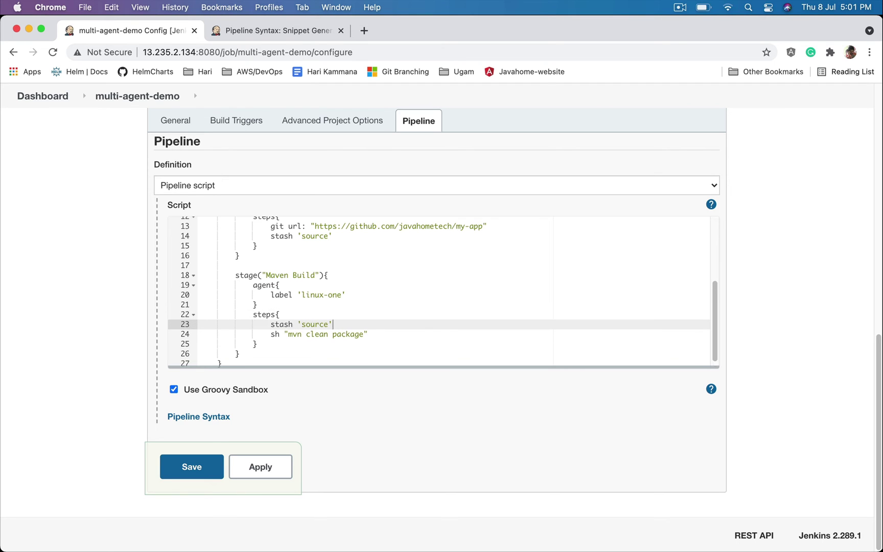
Step: Make the Maven Build line unstash 'source', then point out the stash and unstash lines
click(270, 325)
text(un)
scroll(332, 328, up, 3)
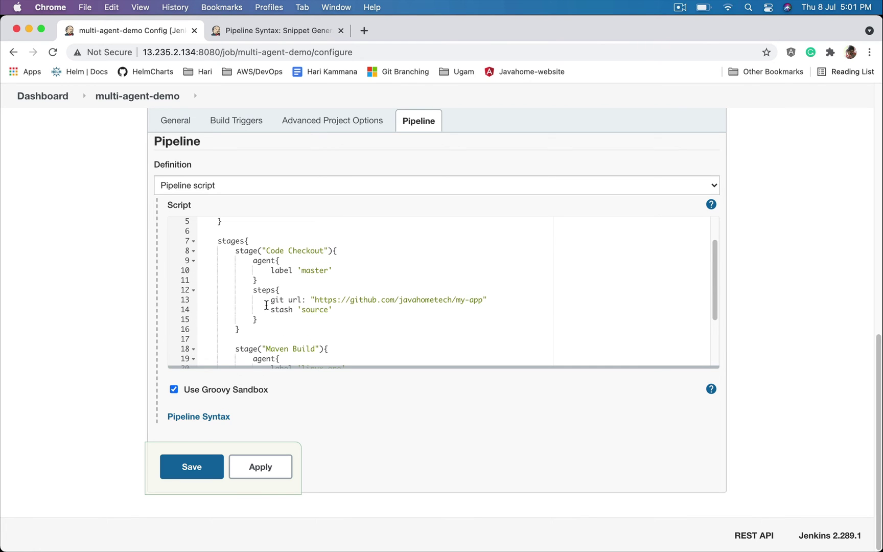
drag(266, 303, 508, 304)
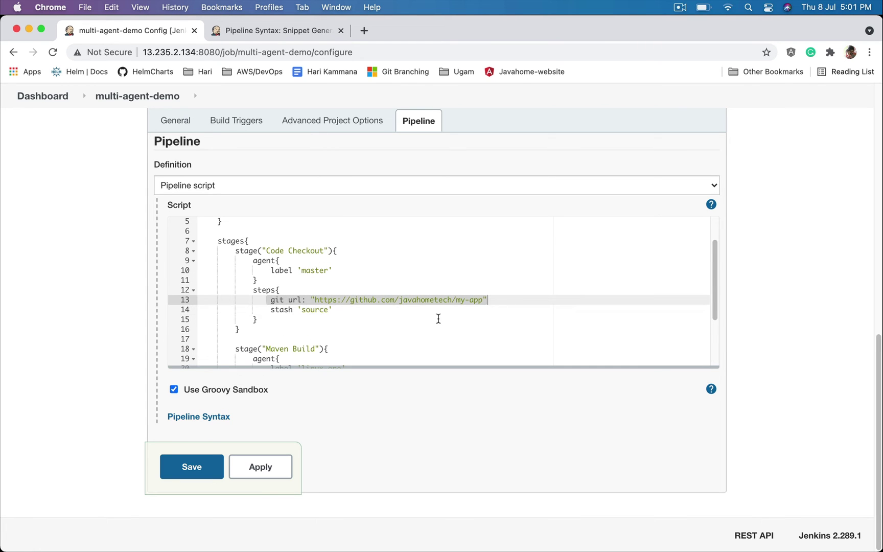
double_click(312, 310)
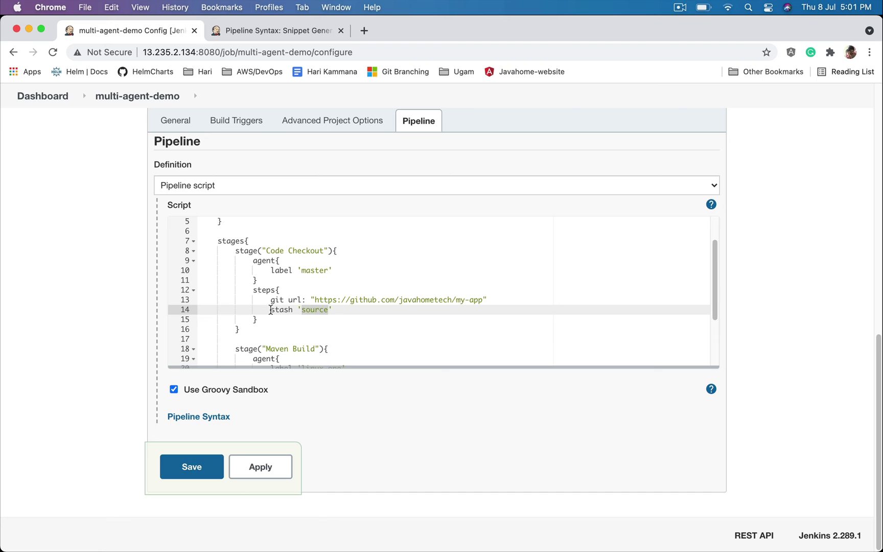
scroll(308, 310, down, 5)
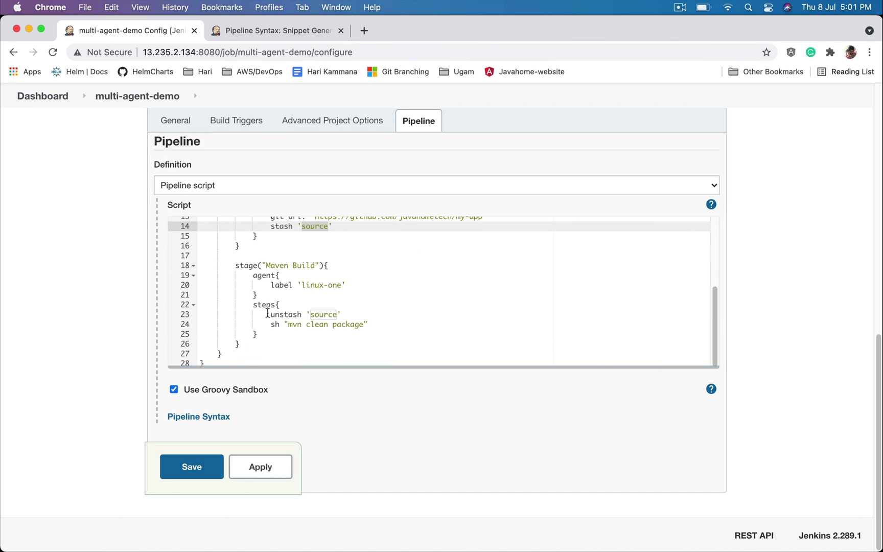
drag(267, 315, 337, 314)
scroll(407, 307, up, 2)
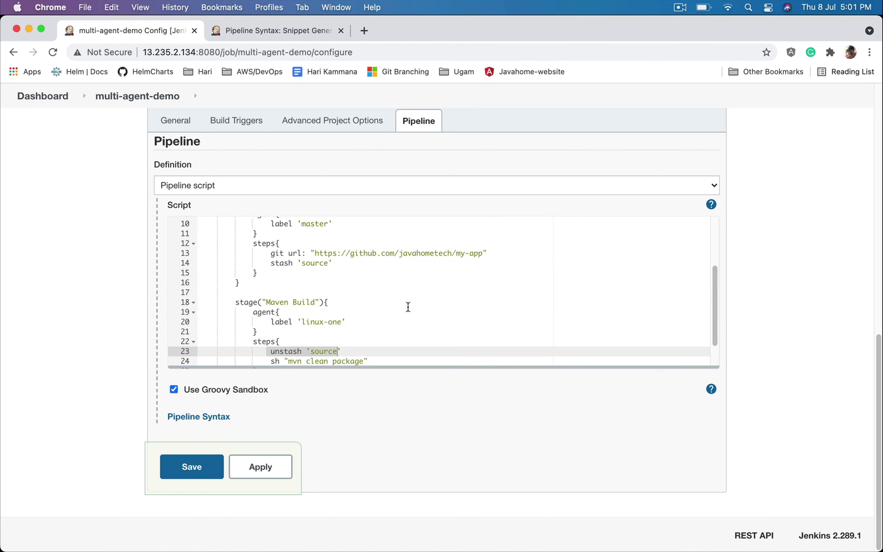
scroll(310, 280, up, 5)
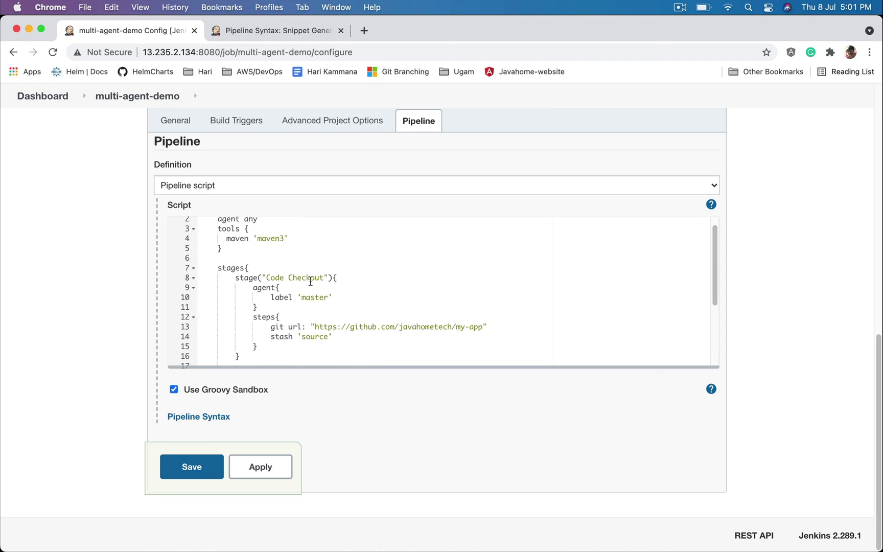
scroll(371, 315, down, 3)
scroll(372, 314, down, 2)
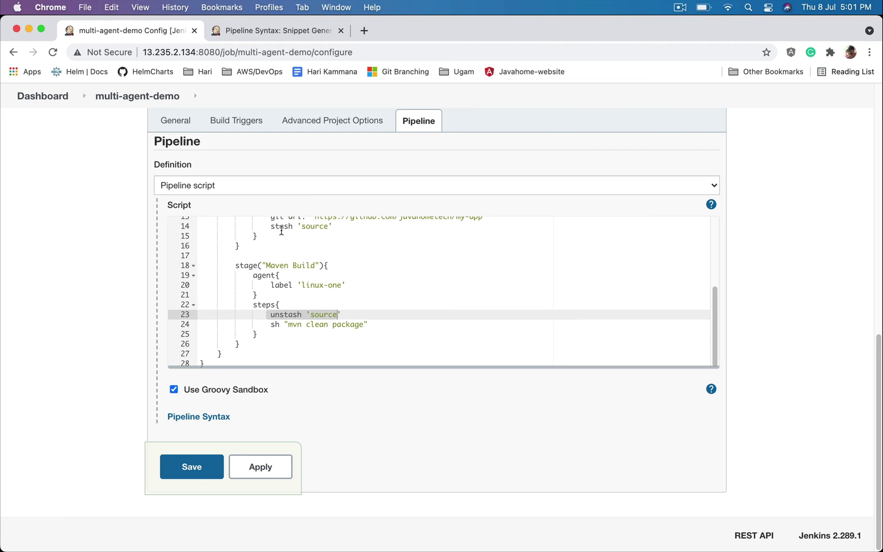
Step: Save the multi-agent-demo configuration, trigger build #3, and view its console log
click(191, 466)
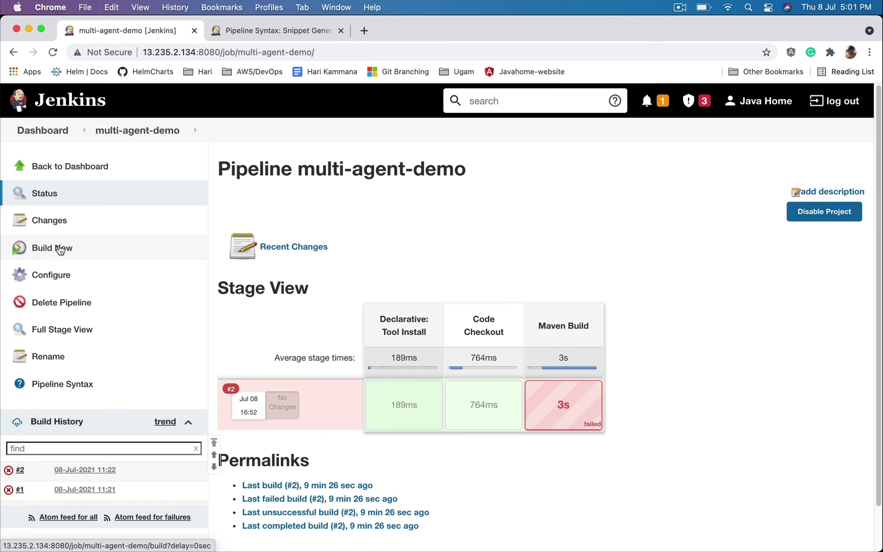
click(60, 250)
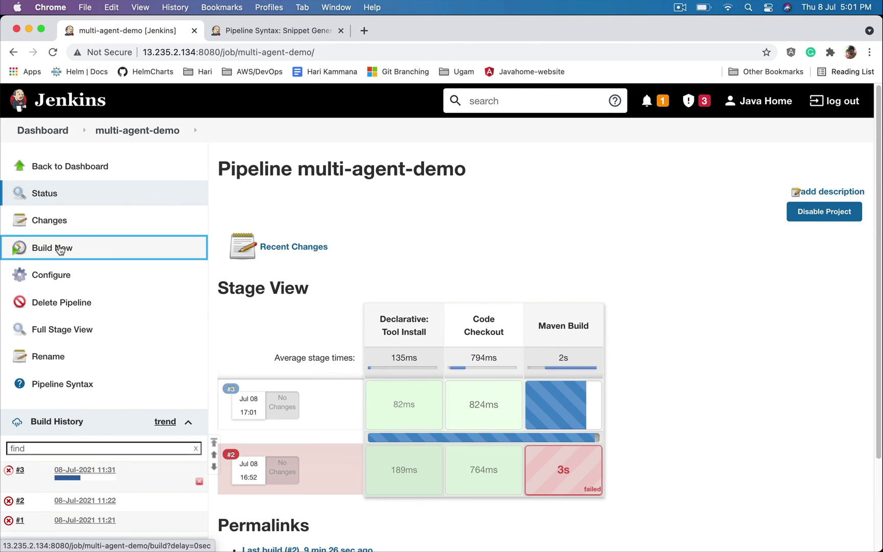
click(9, 472)
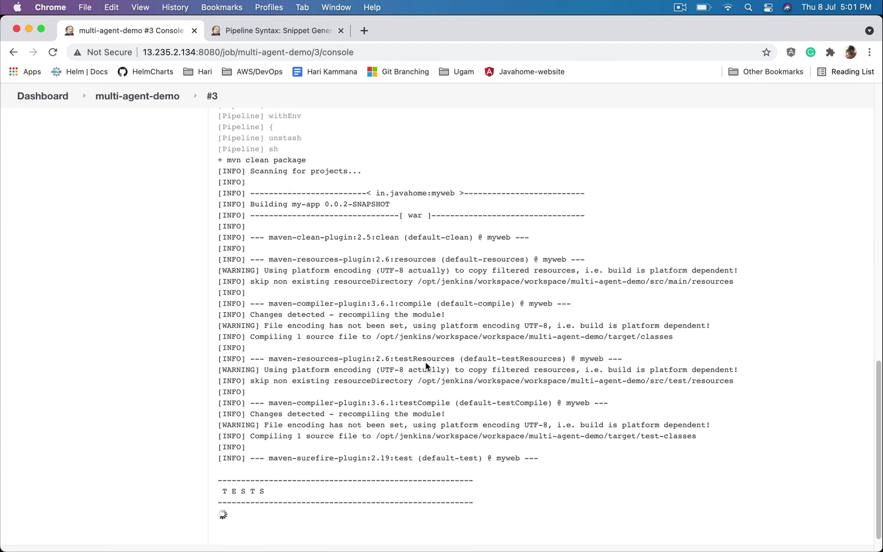
scroll(423, 366, up, 1)
scroll(400, 352, up, 2)
scroll(377, 340, up, 1)
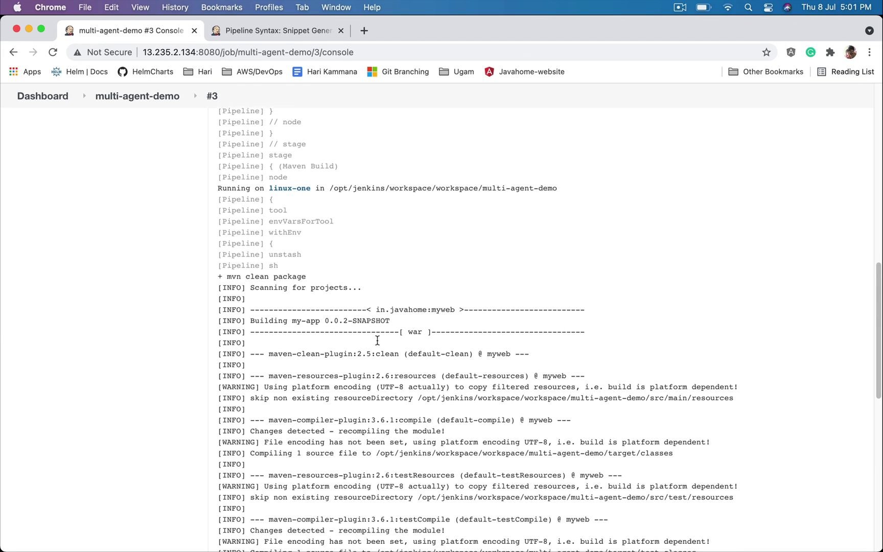
scroll(345, 303, up, 1)
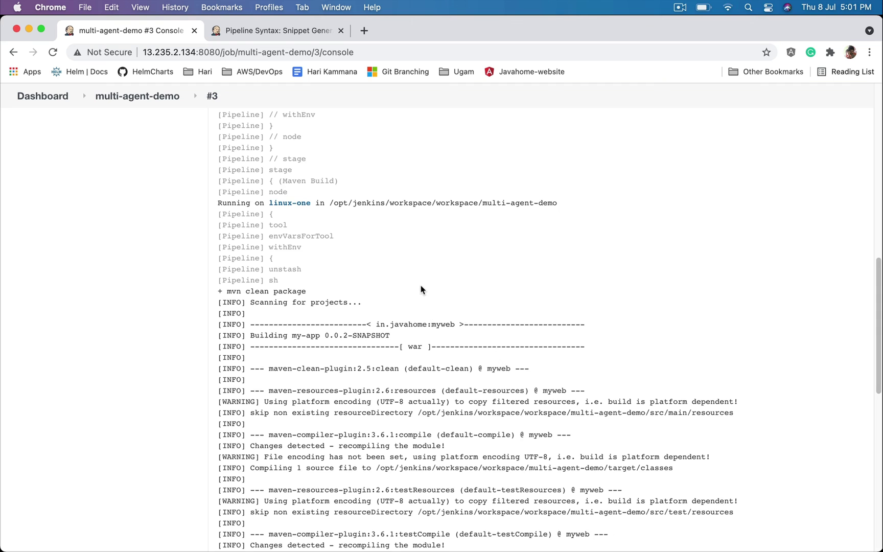
scroll(421, 290, up, 2)
scroll(314, 364, down, 2)
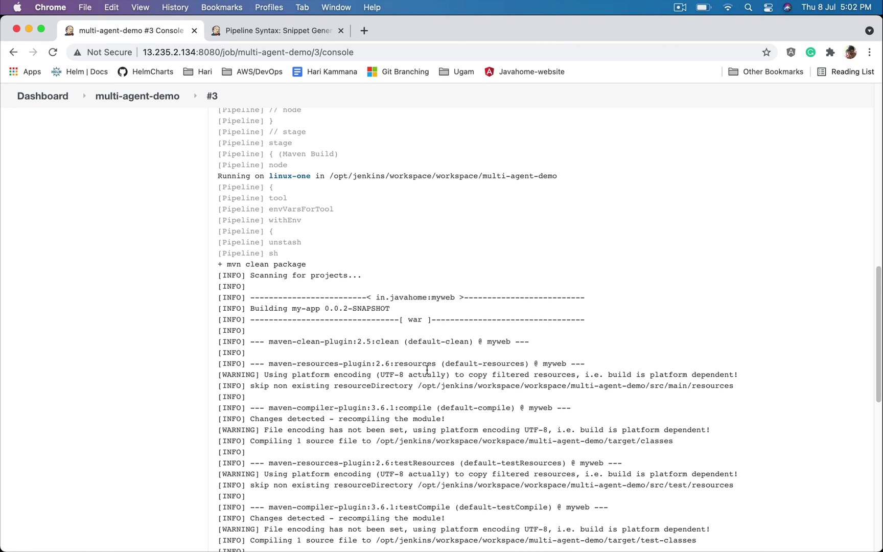
scroll(672, 329, down, 10)
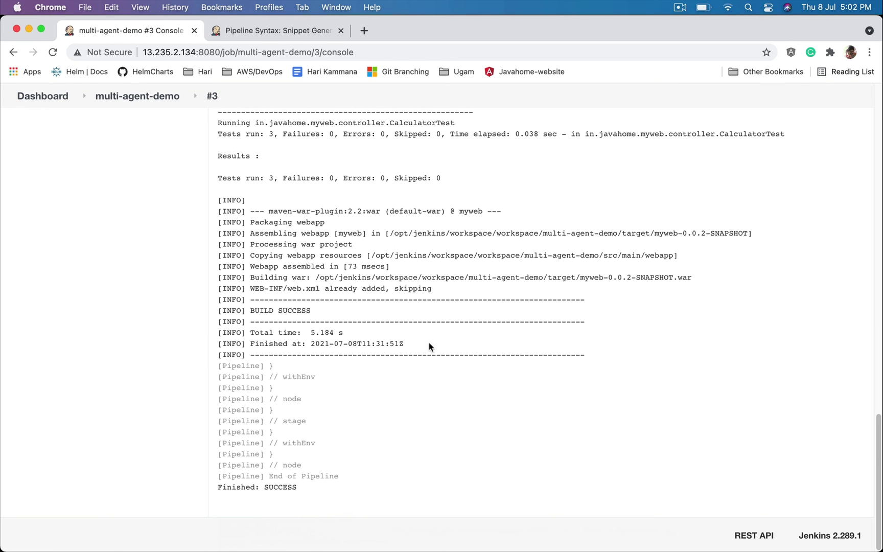